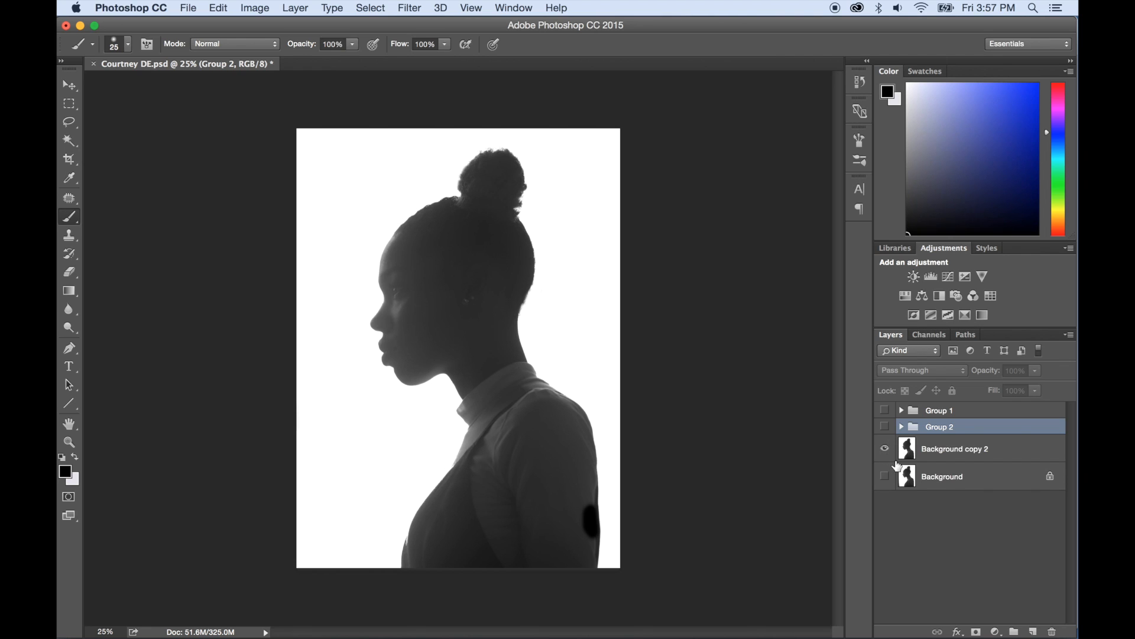
Step: Preview Group 1, then hide Background copy 2 and show the original Background portrait
click(885, 410)
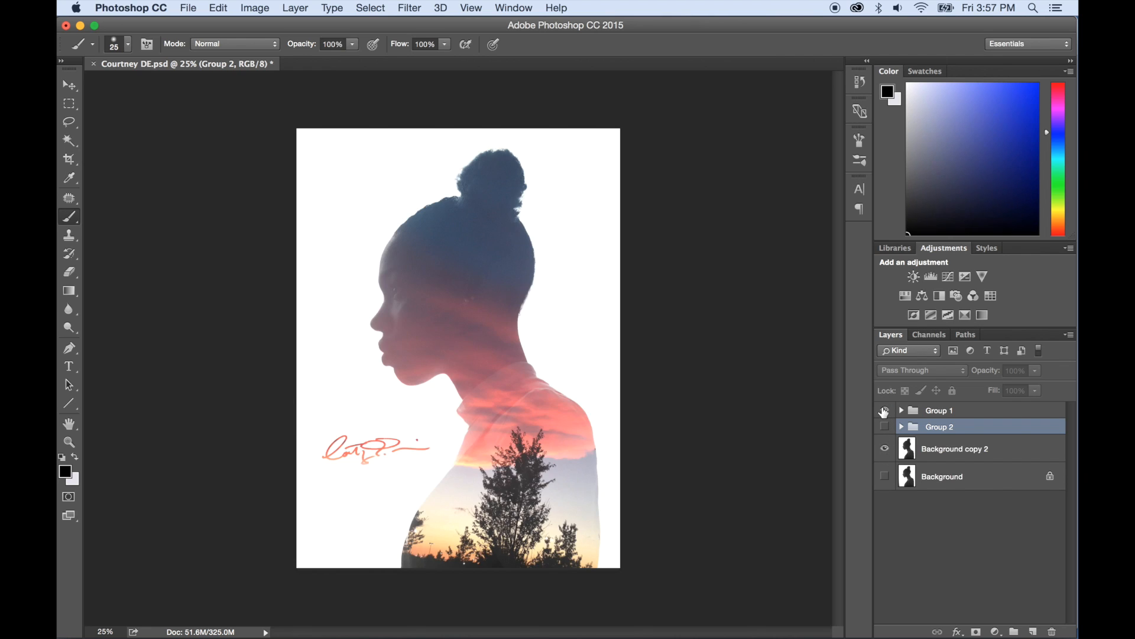
click(885, 410)
click(885, 448)
click(885, 476)
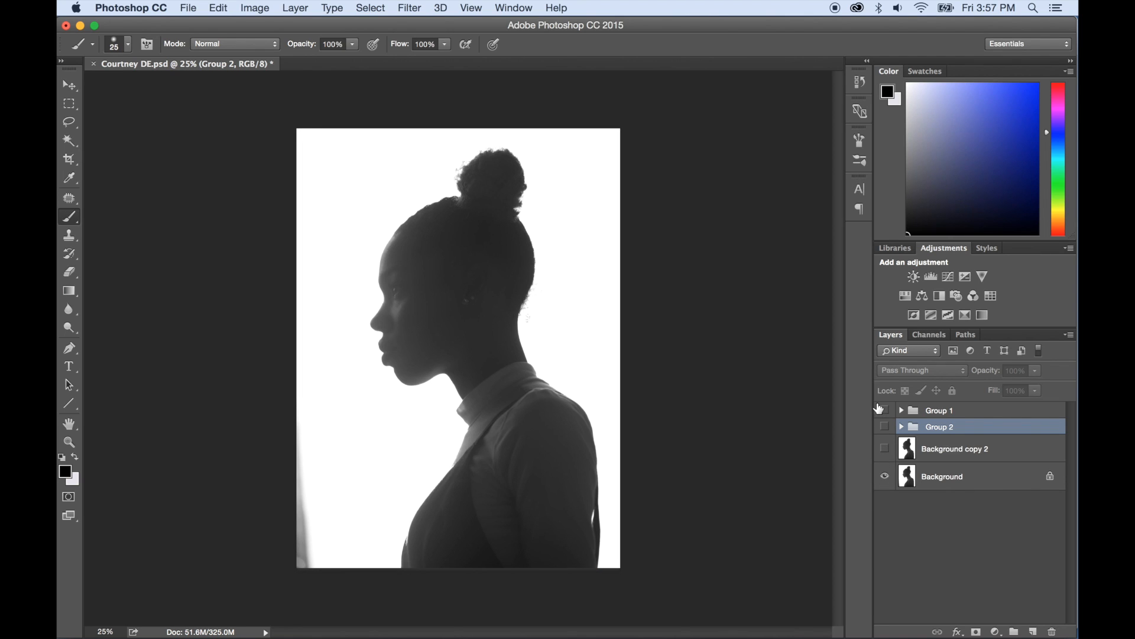
Step: Toggle Group 1 and Group 2 on and off to compare both example effects over the Background
click(885, 410)
click(885, 410)
click(884, 427)
click(885, 427)
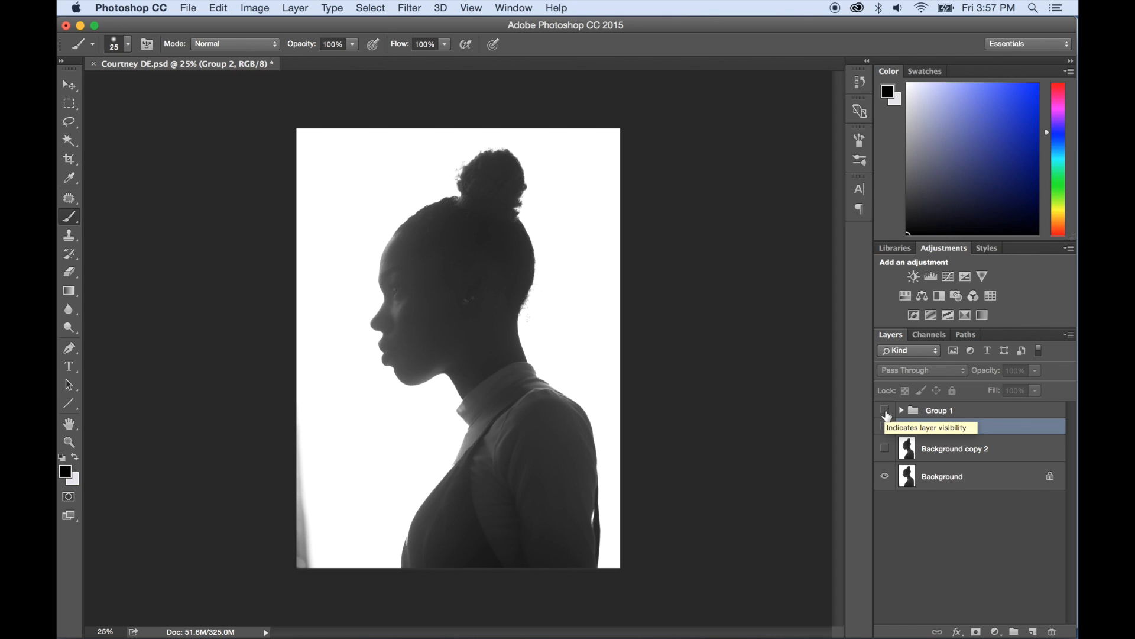
Step: Delete the Background copy 2 layer and briefly preview Group 2 over the Background
click(931, 448)
click(1052, 632)
click(672, 236)
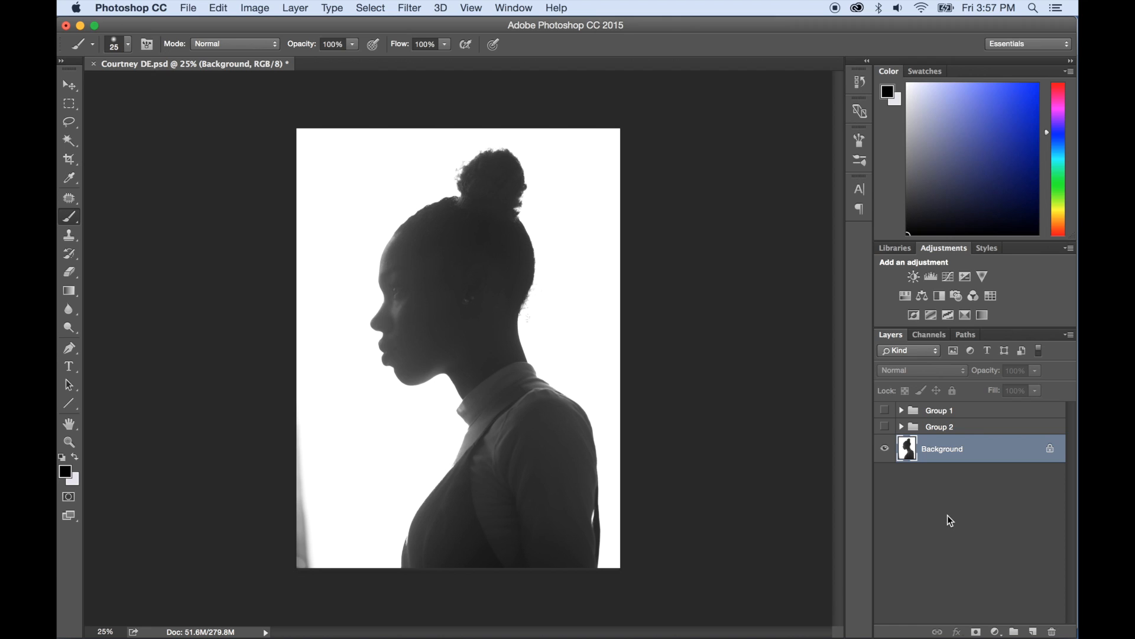
click(884, 426)
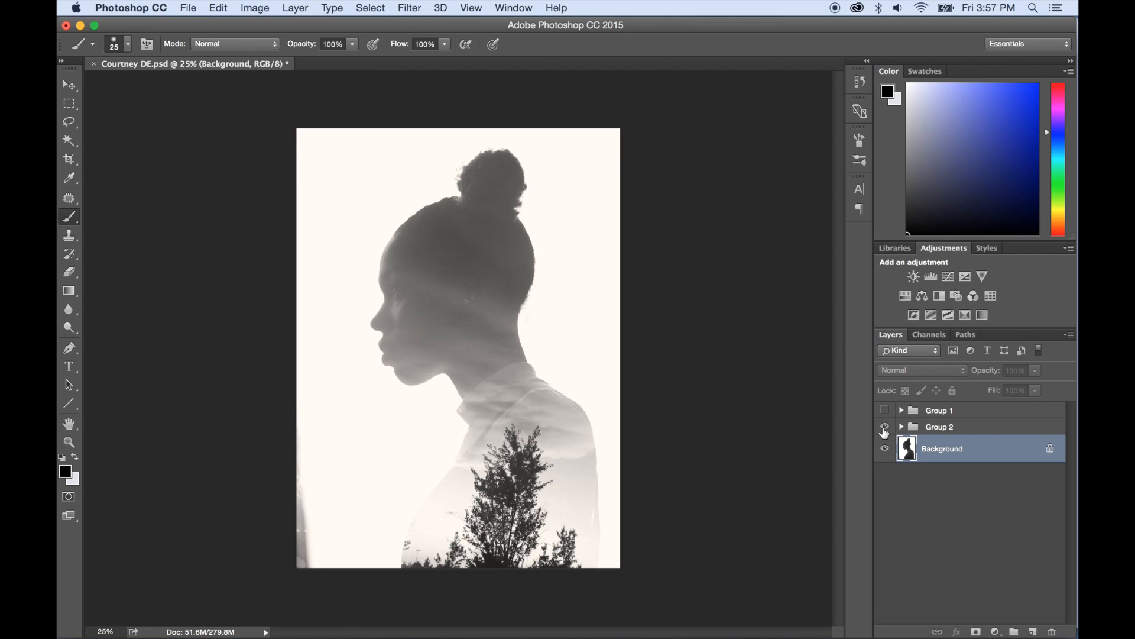
click(885, 427)
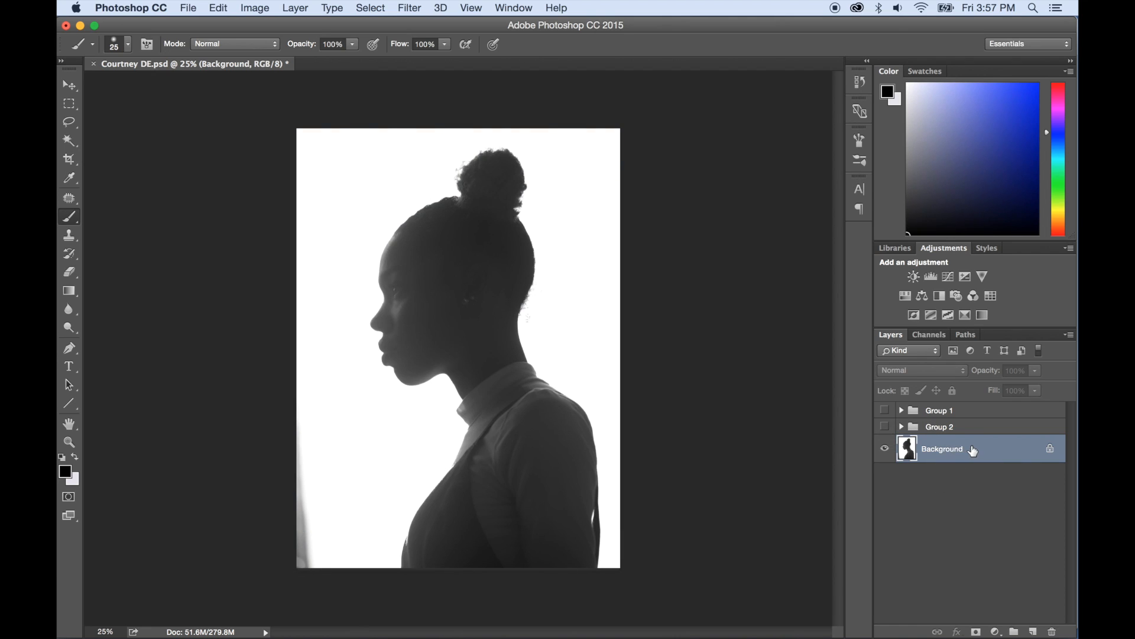
Step: Place the sunset photo IMG_6534 above the Background and scale it to about 208% so it covers the whole canvas
mouse_move(940, 633)
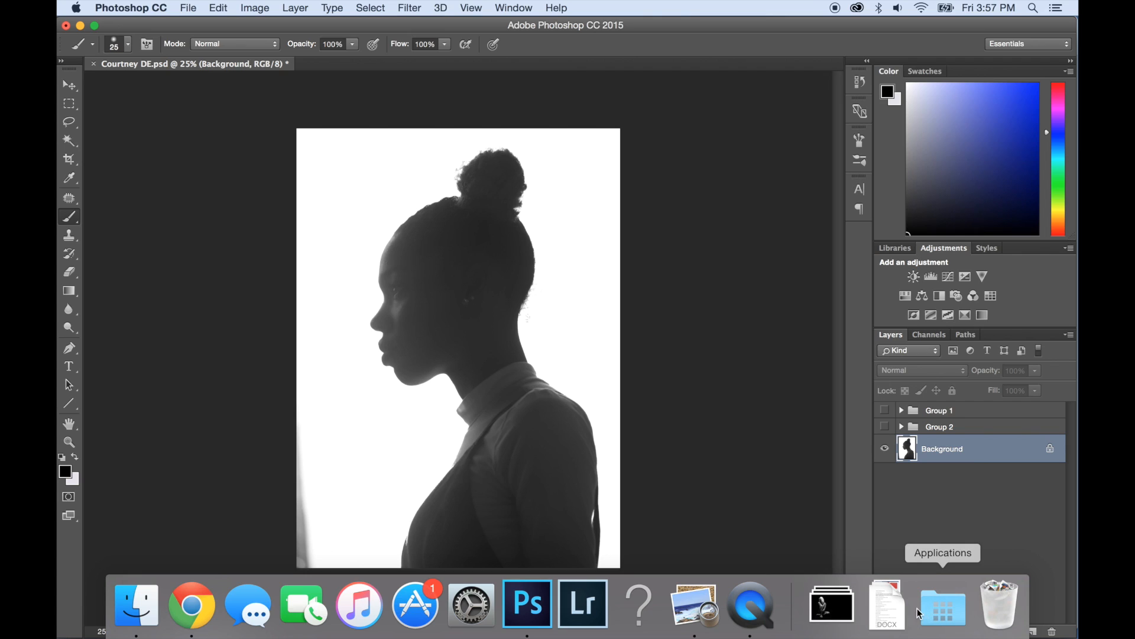
click(887, 607)
drag(715, 473, 466, 391)
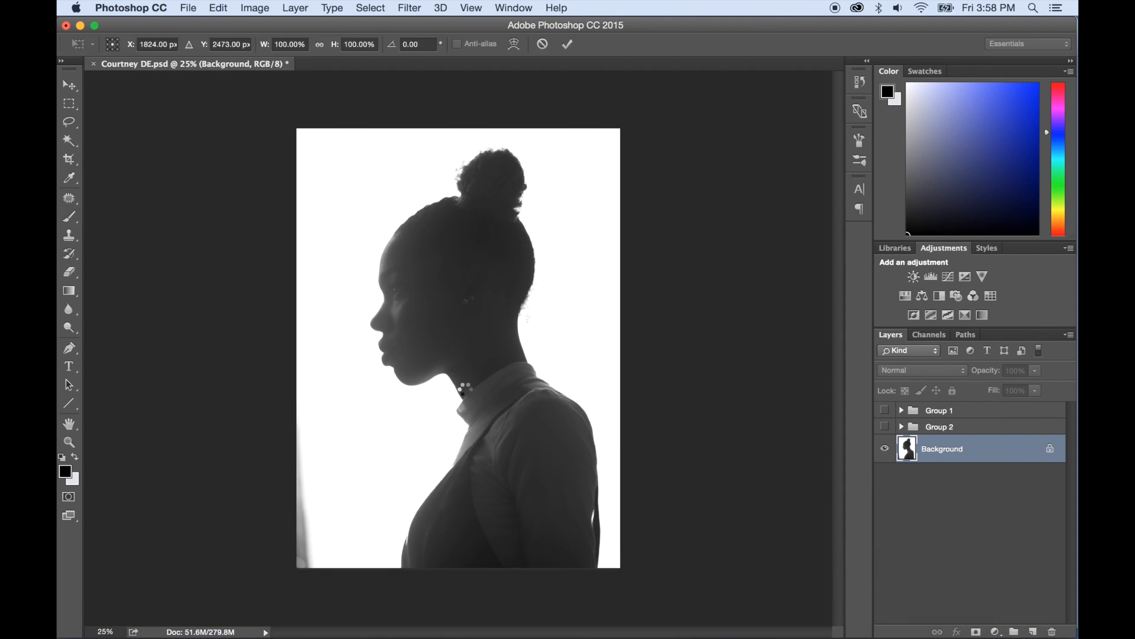
drag(393, 219, 287, 97)
drag(460, 365, 792, 612)
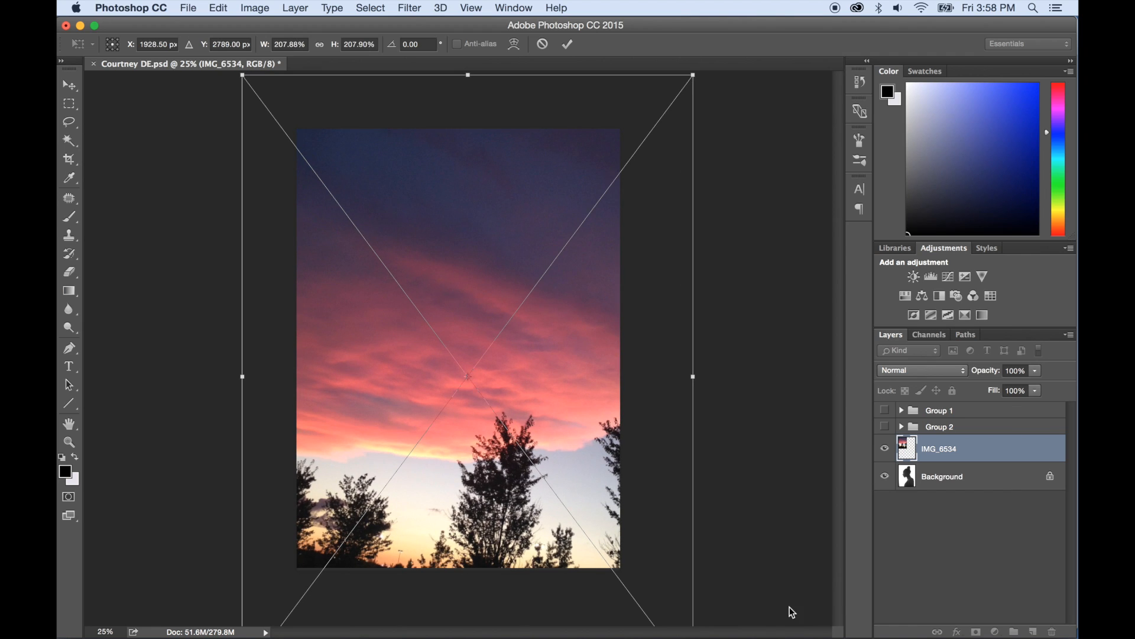
Step: Commit the placed sunset photo and rasterize its smart object
key(b)
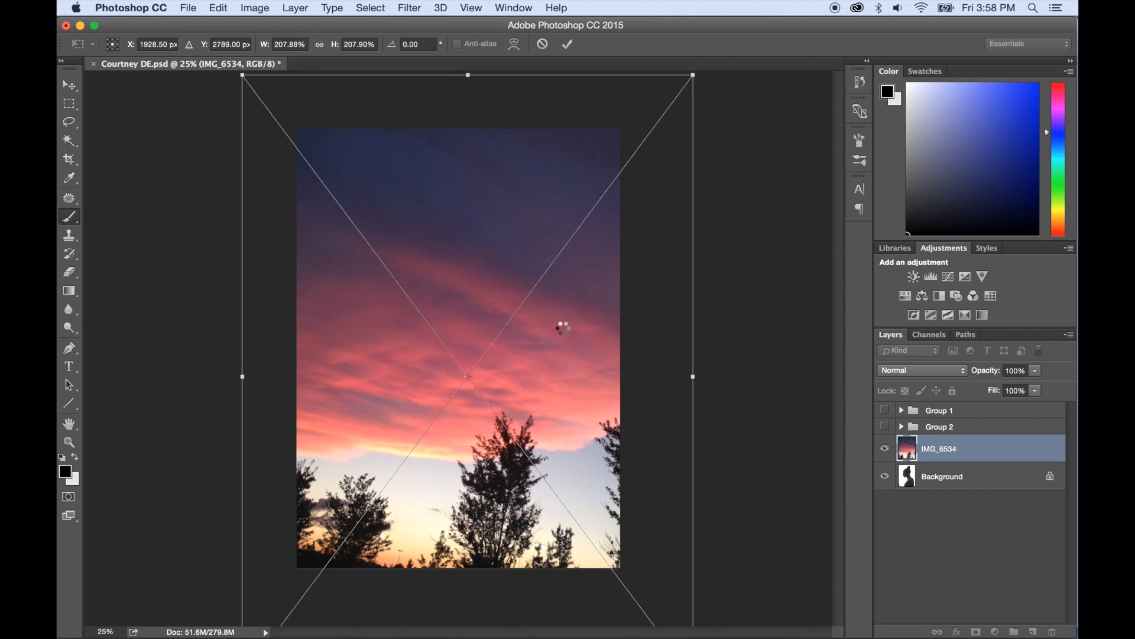
click(542, 333)
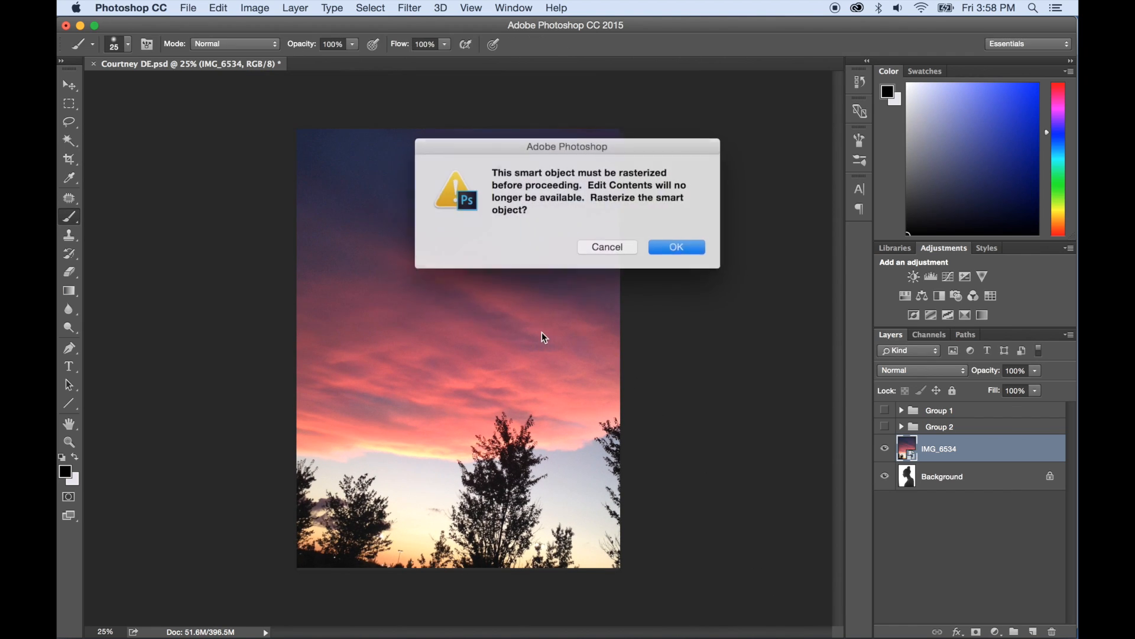
click(663, 246)
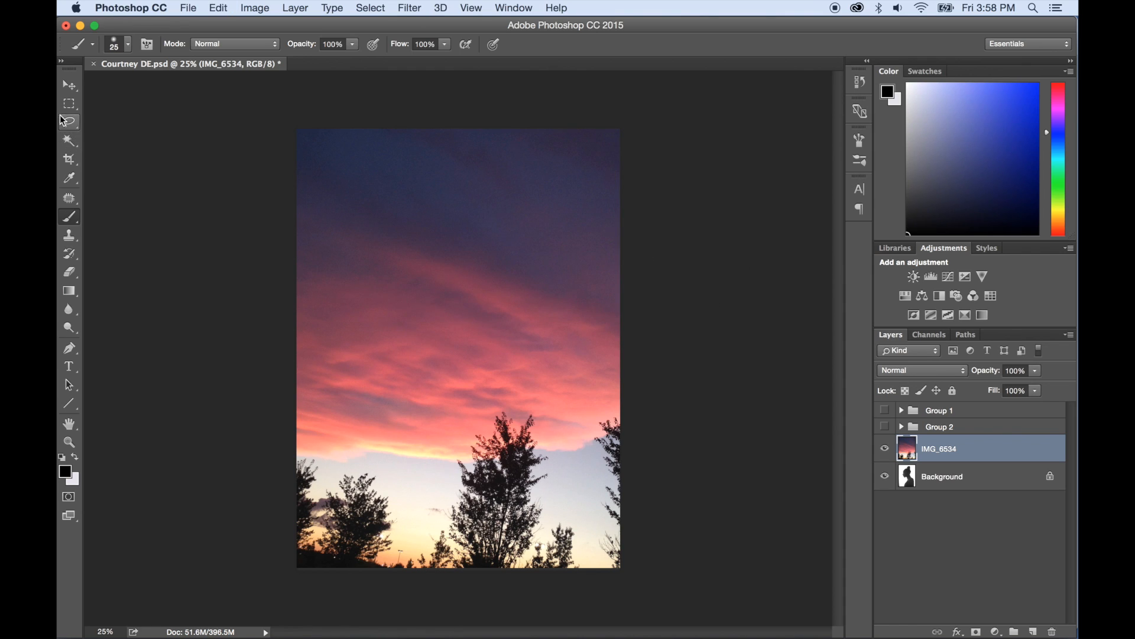
Step: Reposition the sunset layer with the Move tool, shifting it slightly up and to the left over the portrait
click(69, 85)
drag(480, 320, 493, 295)
drag(492, 474, 462, 489)
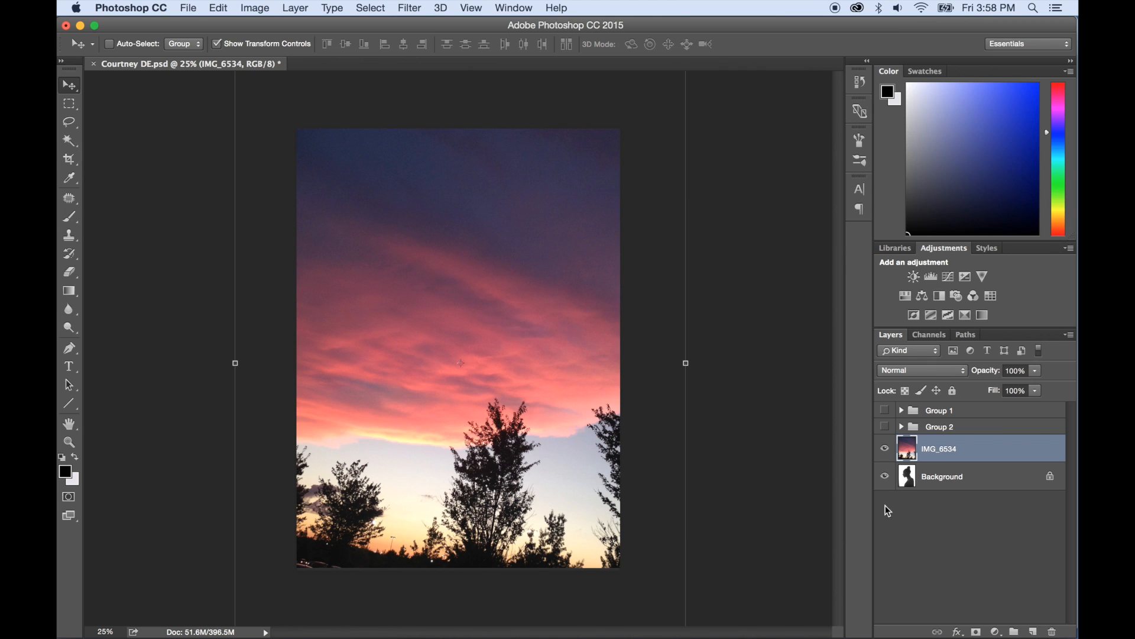
click(935, 519)
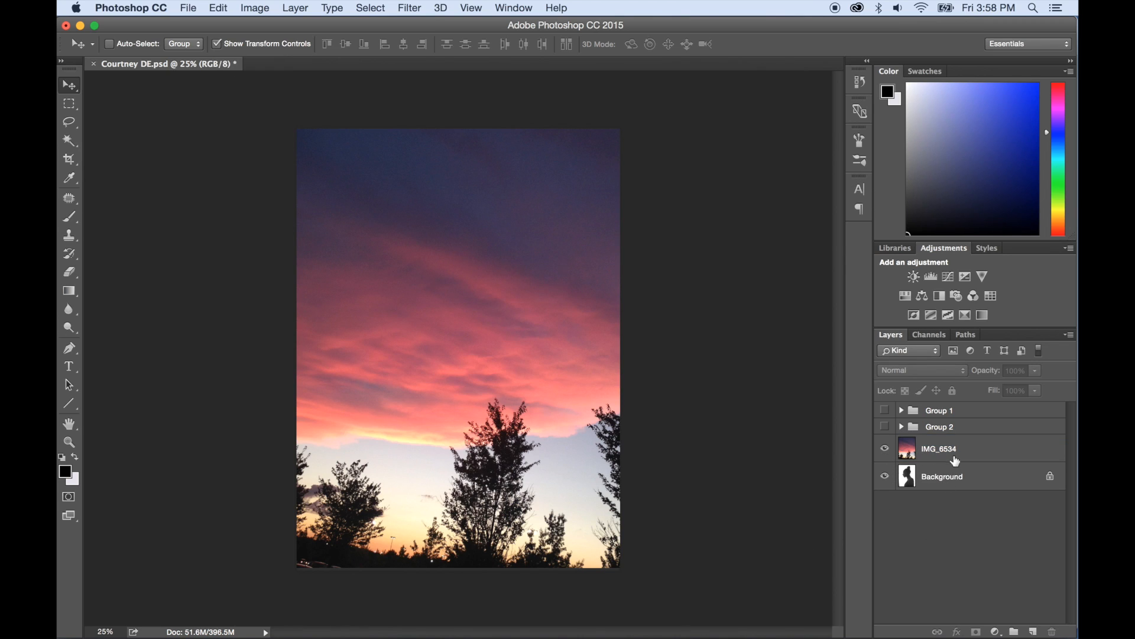
click(972, 442)
click(947, 368)
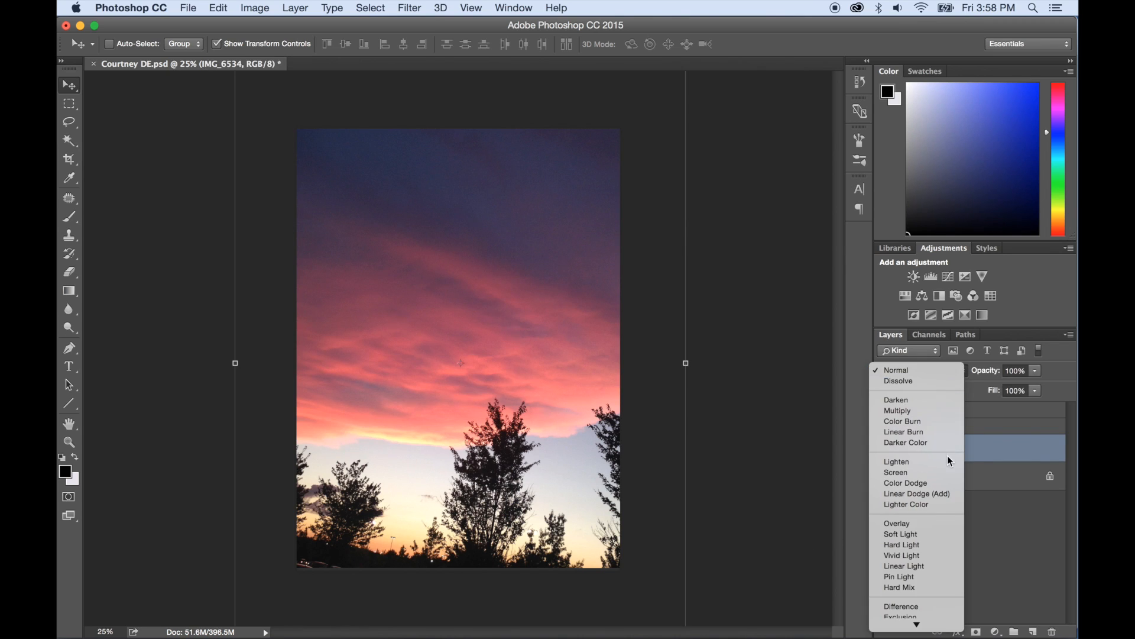
click(980, 517)
Step: Hide the IMG_6534 layer temporarily to examine the Background silhouette, and show it again
click(885, 449)
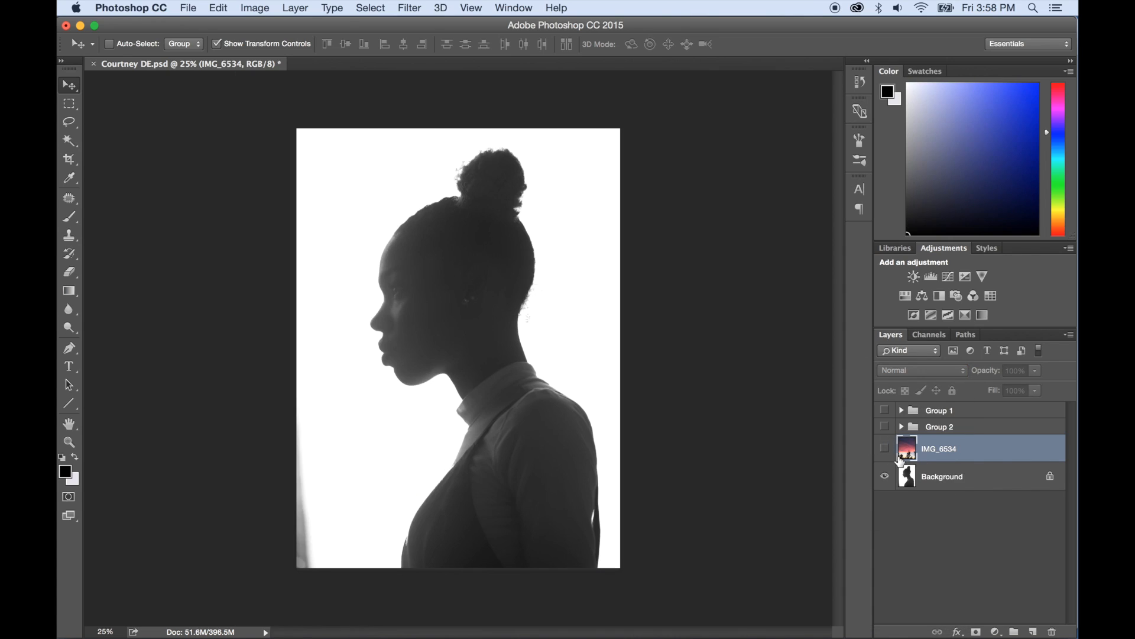
click(965, 480)
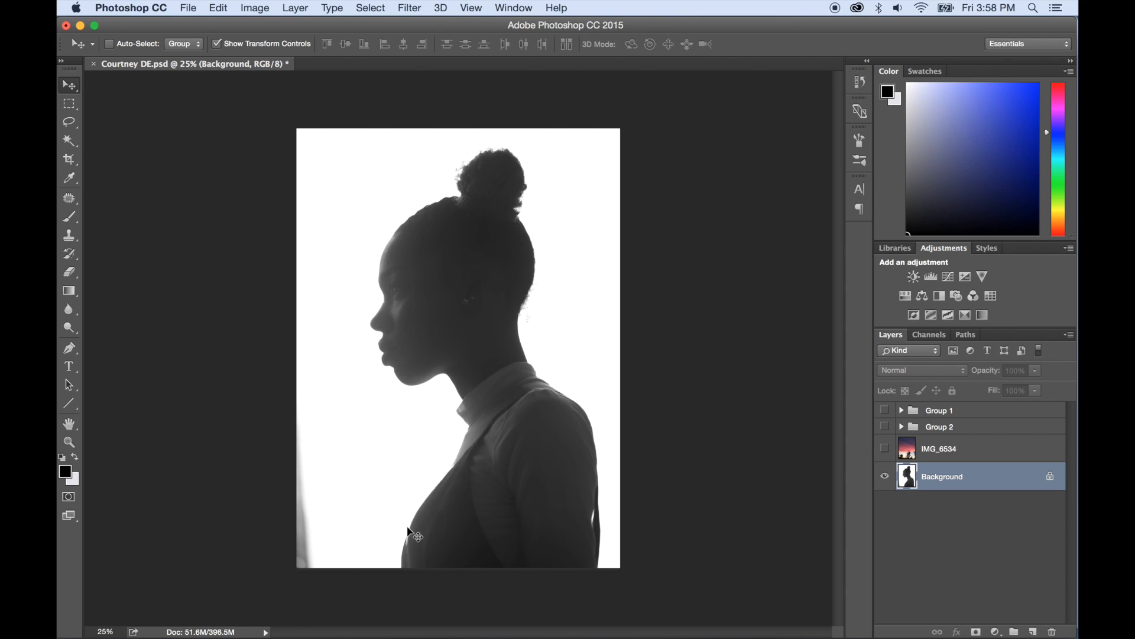
click(886, 449)
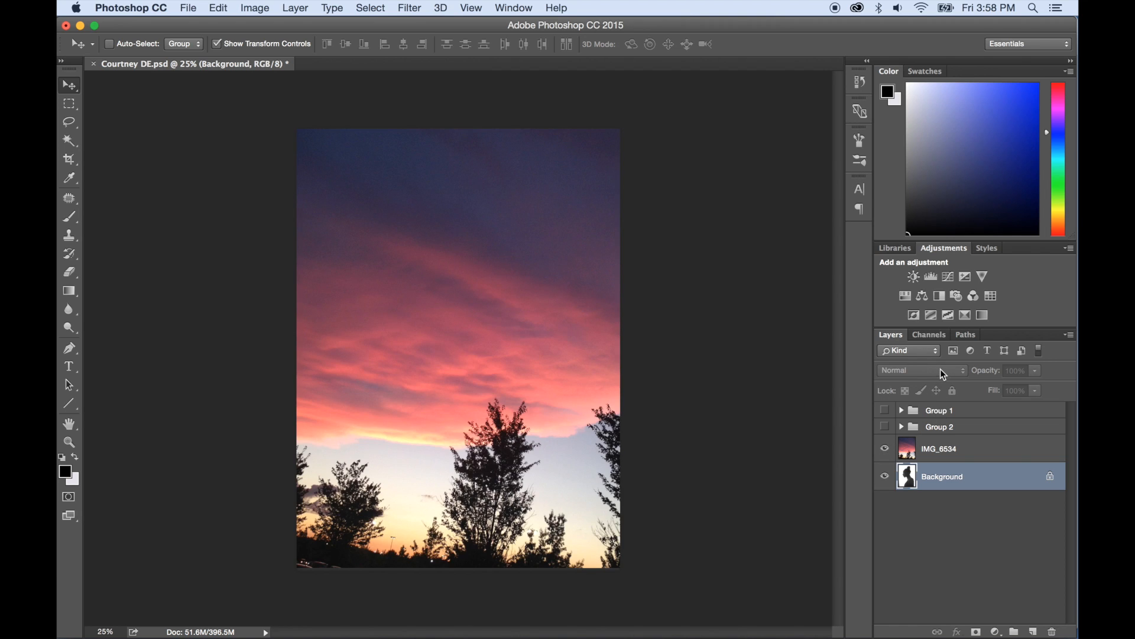
click(932, 351)
click(1003, 547)
Step: Set the IMG_6534 layer's blend mode to Screen and shift it slightly right to center the large tree in the torso
click(951, 452)
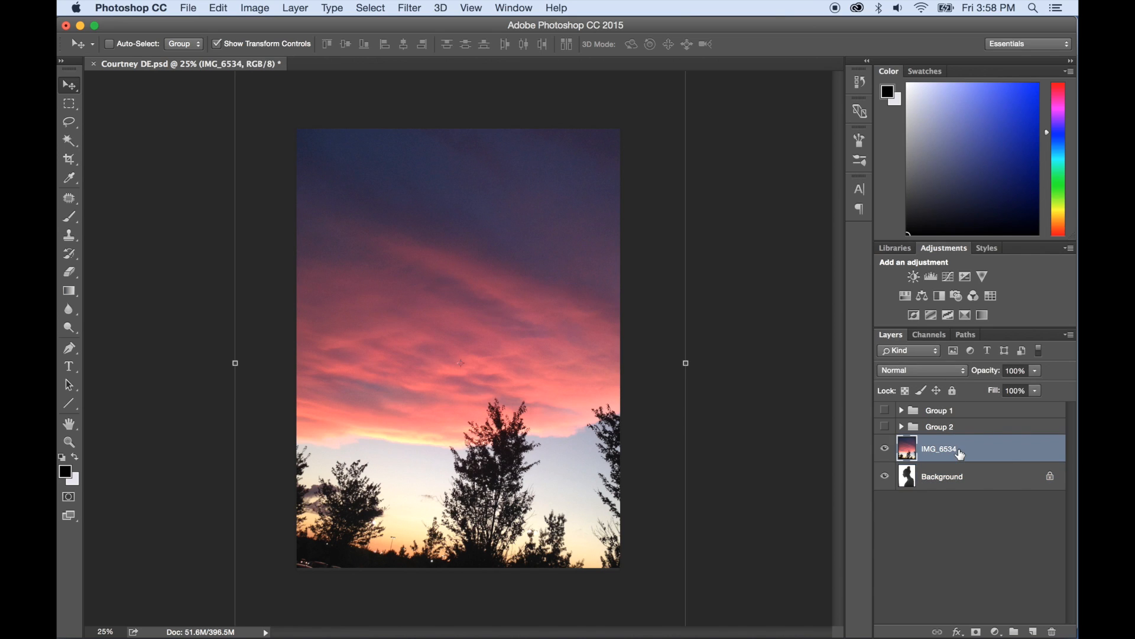
click(947, 367)
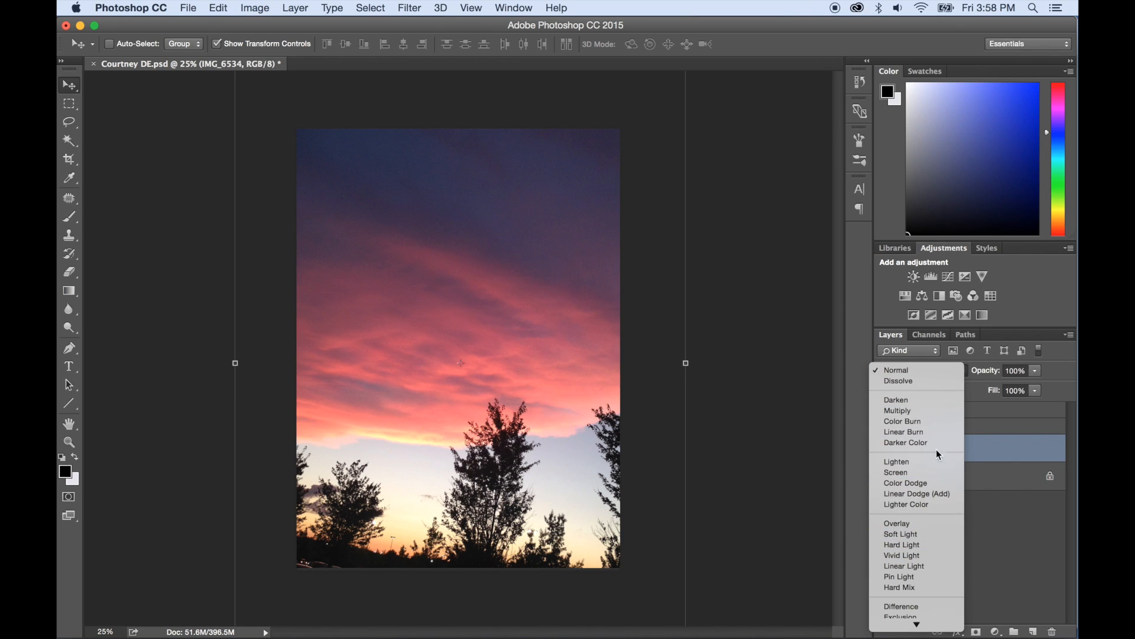
scroll(918, 559, down, 5)
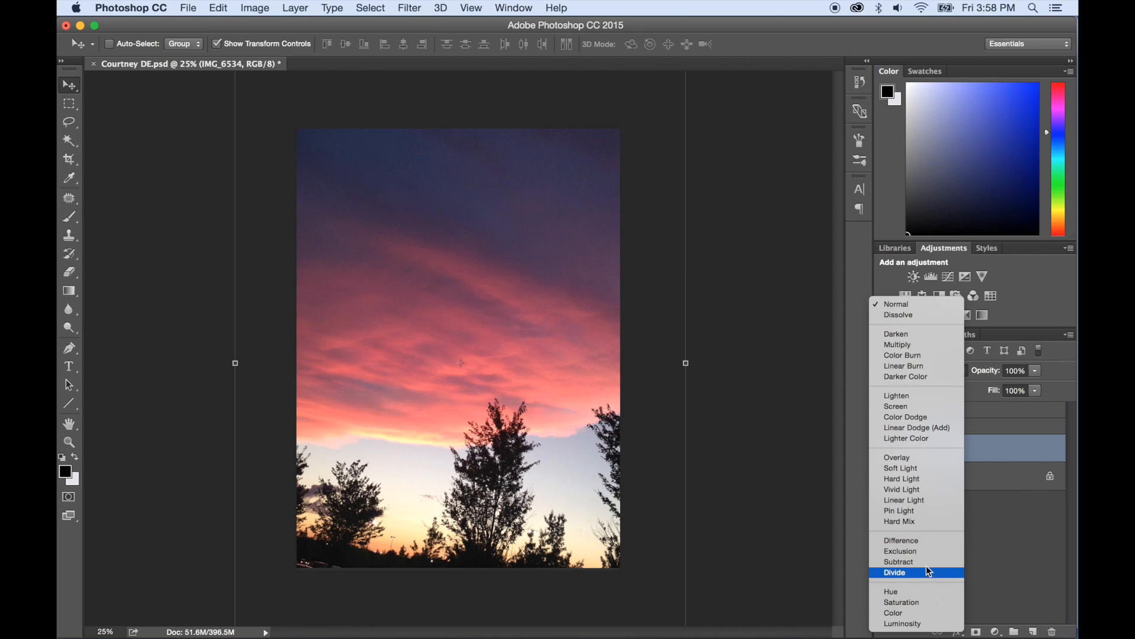
click(914, 407)
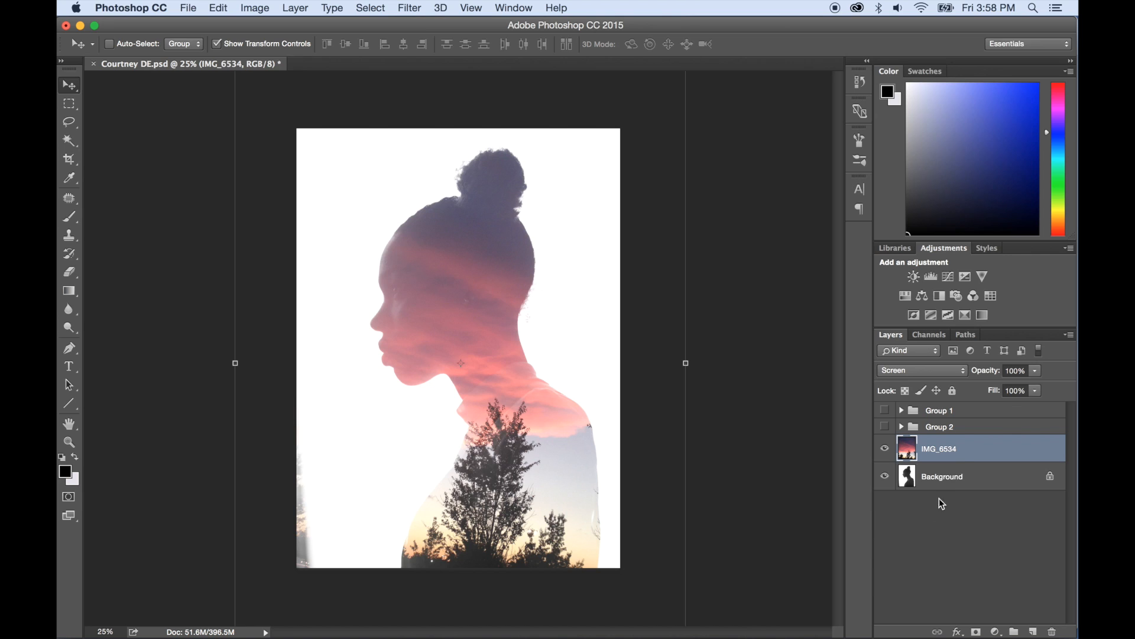
drag(502, 393, 523, 394)
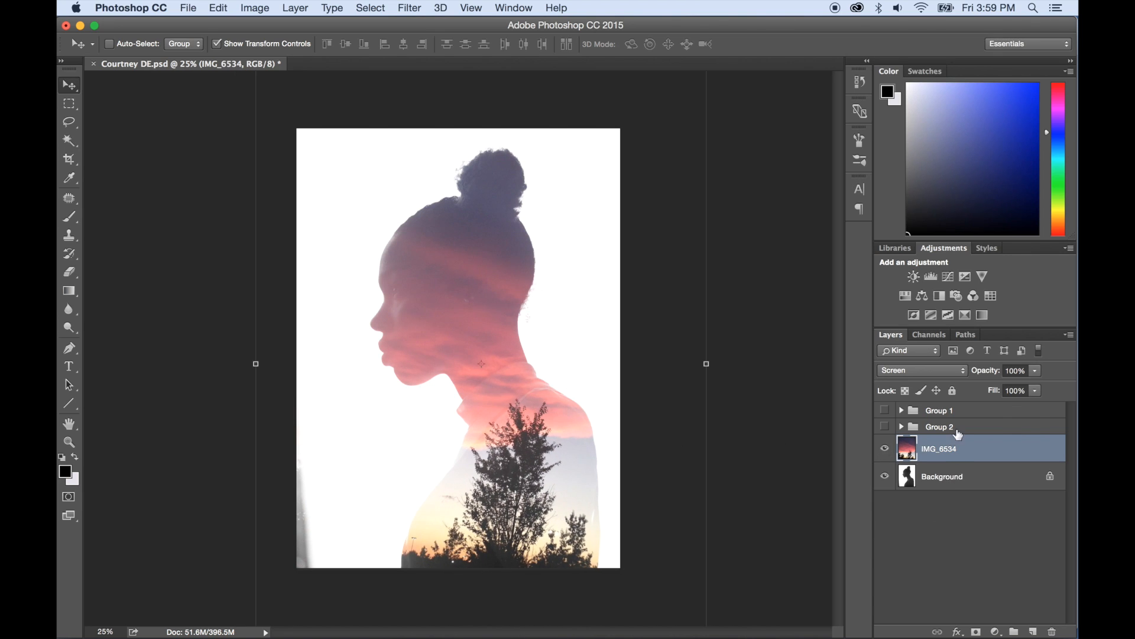
Step: Select the Background layer and set the Brush tool's foreground color to white (ffffff), sampled from the backdrop
click(959, 476)
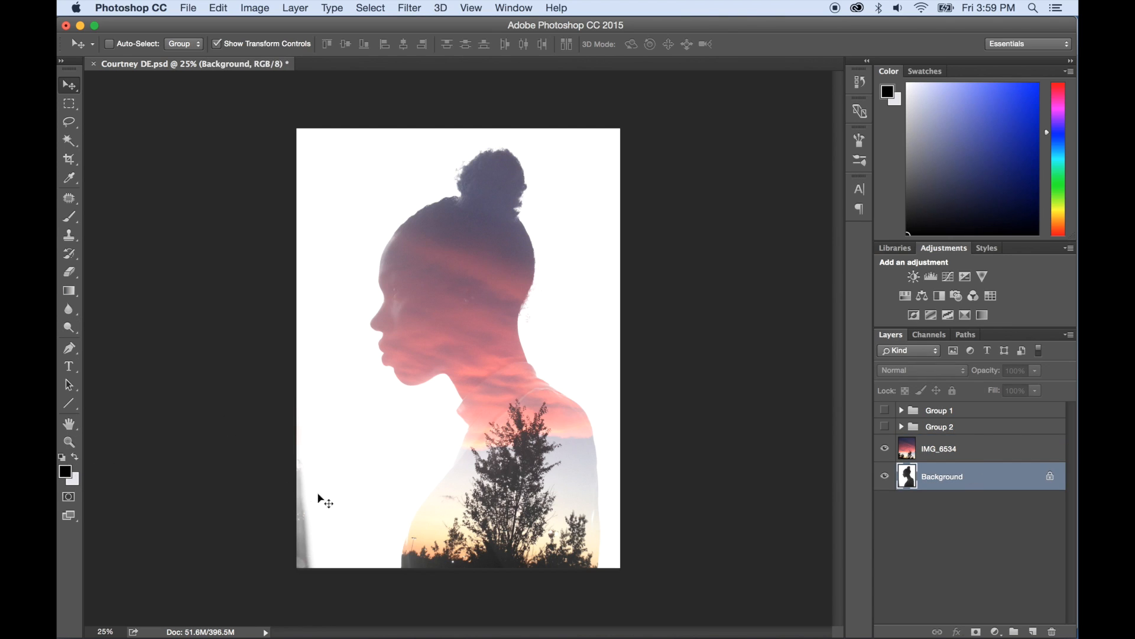
click(76, 216)
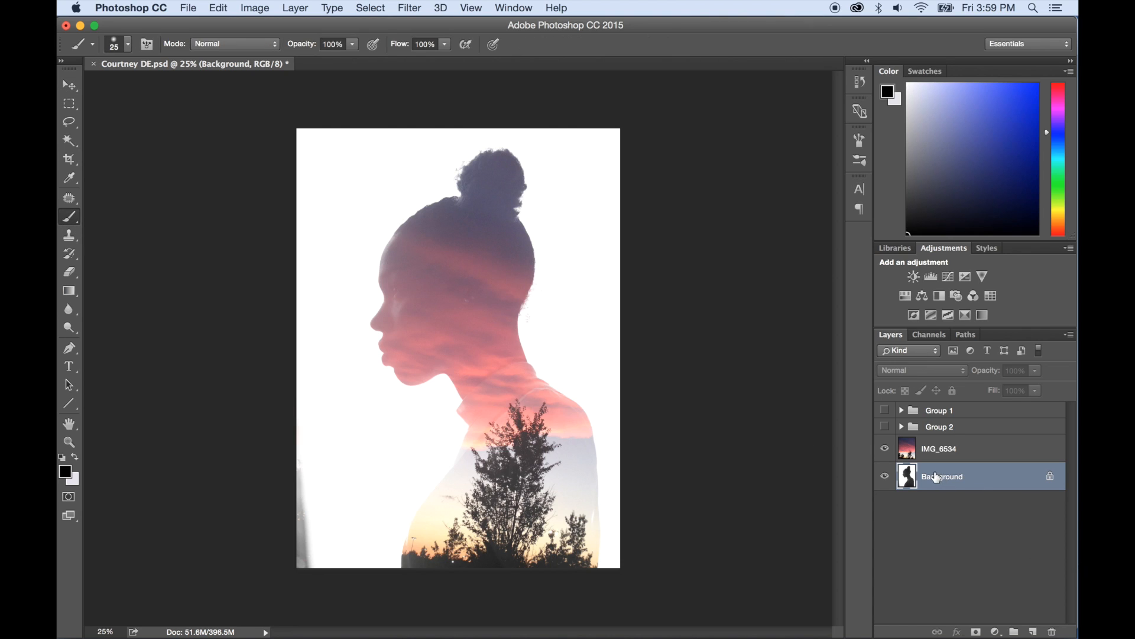
click(65, 472)
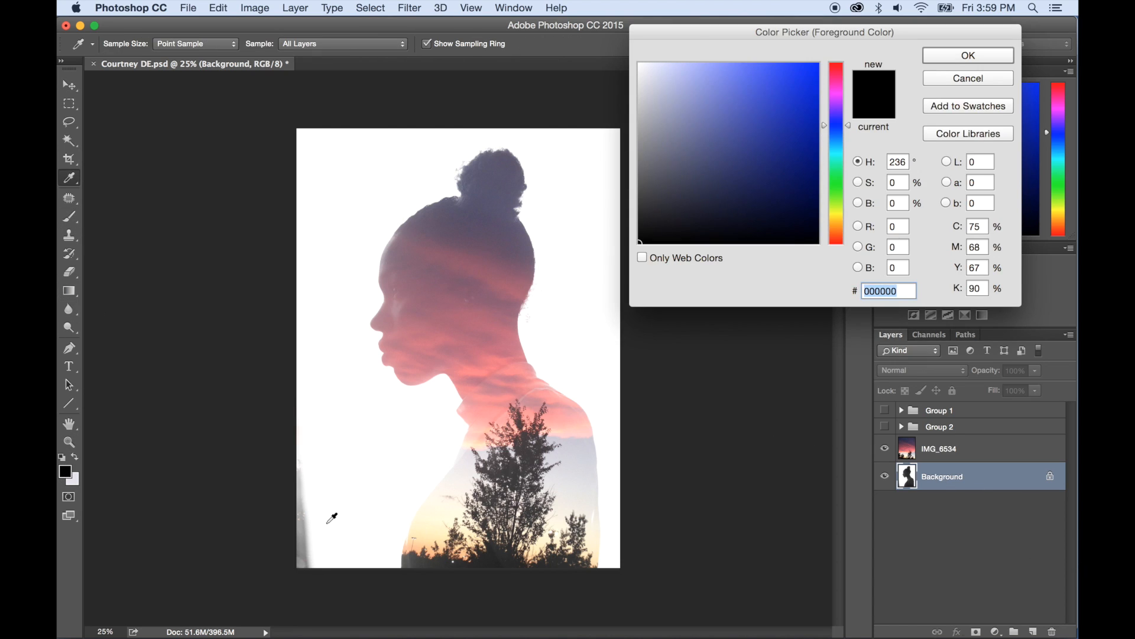
click(323, 524)
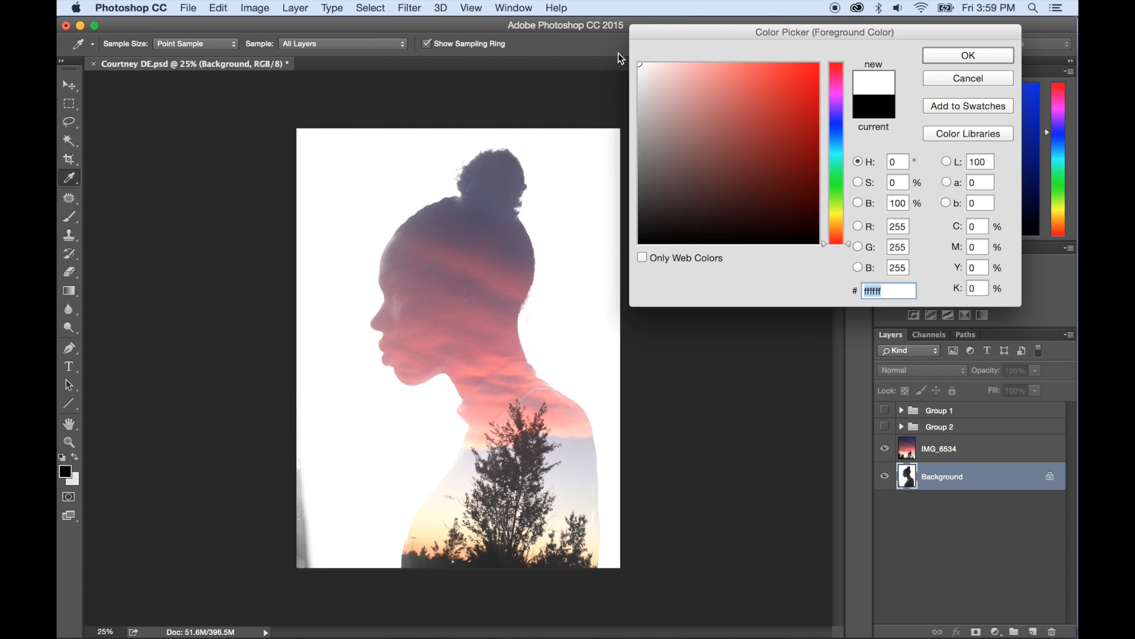
click(973, 56)
key(b)
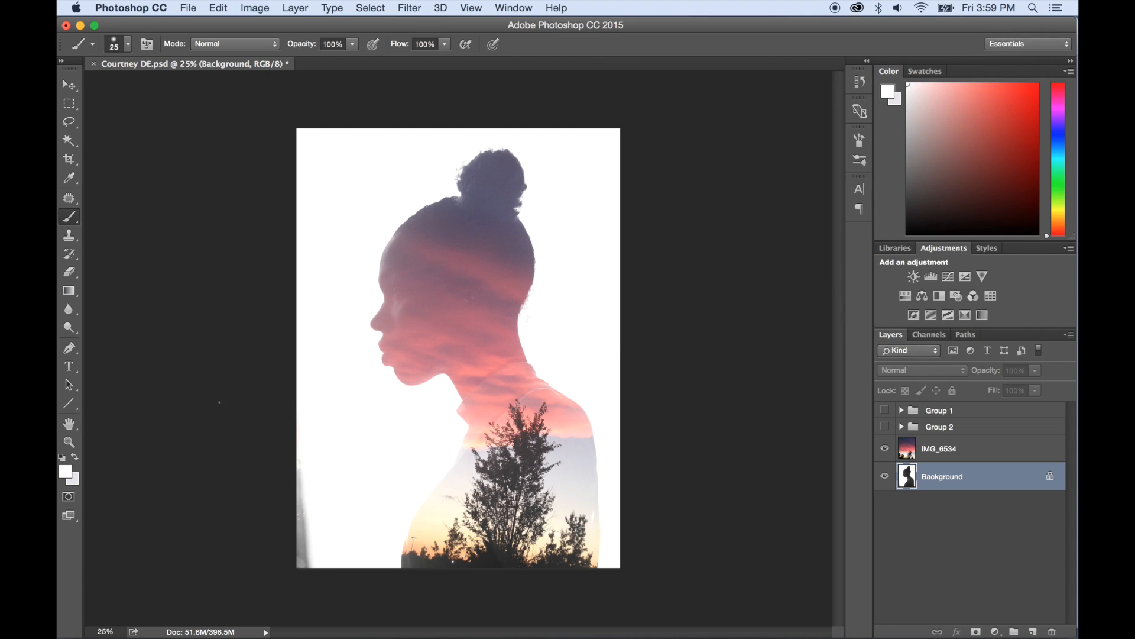
Step: Set the brush to 178 px with 0% hardness and paint white over the dark streak at the portrait's lower left edge
right_click(364, 444)
drag(456, 453, 486, 453)
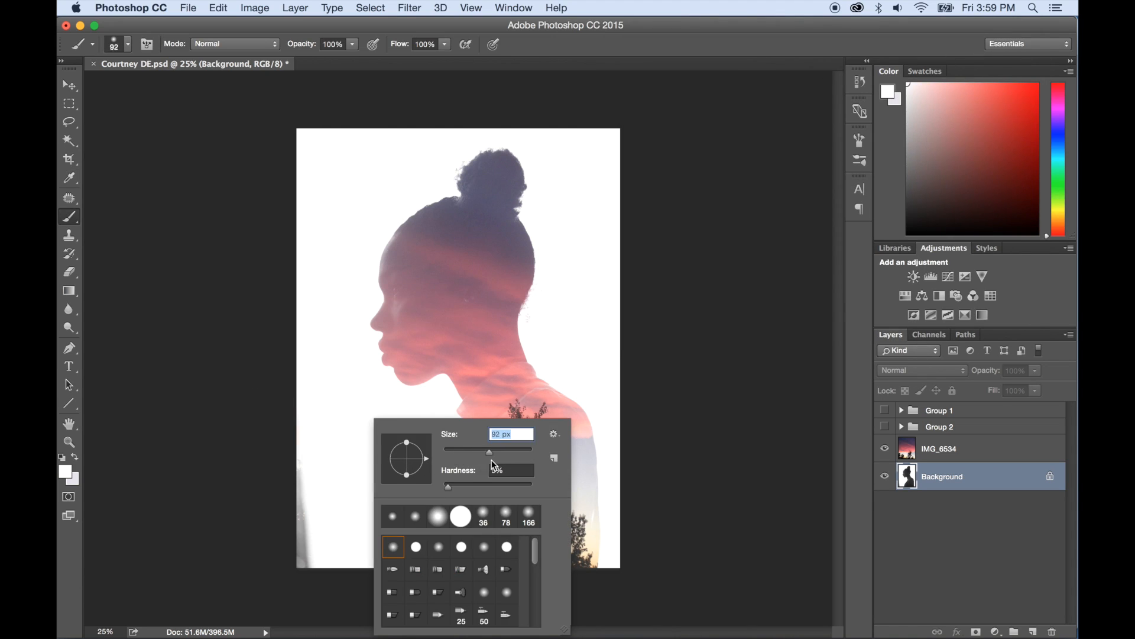
drag(452, 490, 444, 488)
drag(492, 452, 496, 454)
mouse_move(301, 470)
mouse_down()
mouse_move(300, 554)
mouse_move(308, 530)
mouse_move(317, 566)
mouse_move(307, 574)
mouse_move(306, 549)
mouse_move(297, 578)
mouse_up()
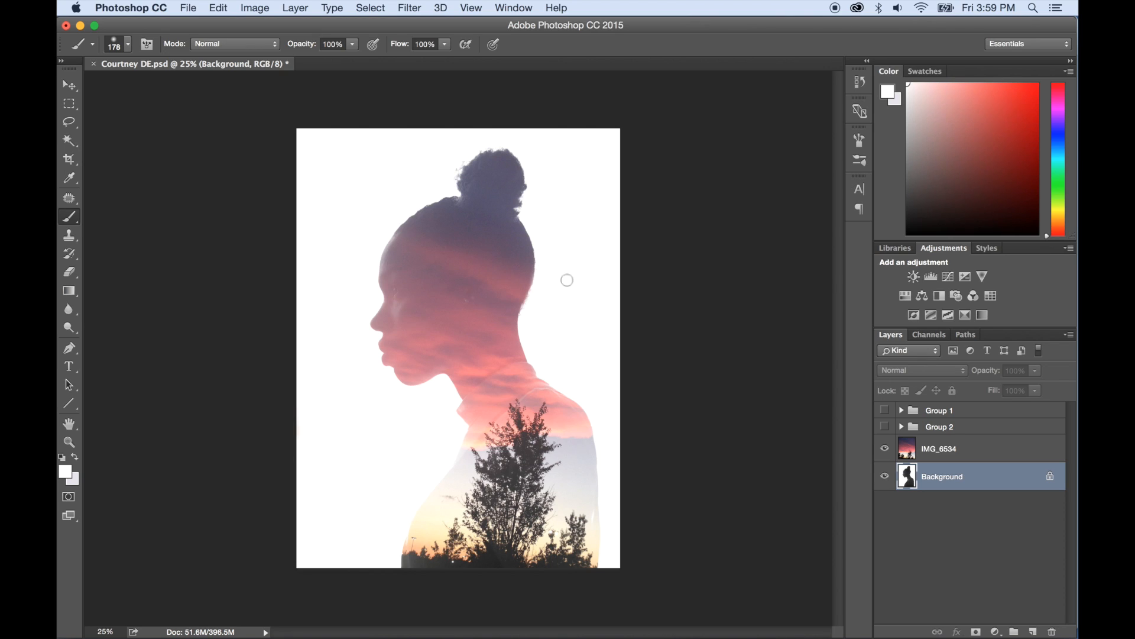
Step: Reduce the brush to 65 px and paint white around the hair bun to smooth away the stray curls
drag(526, 192, 547, 188)
right_click(559, 187)
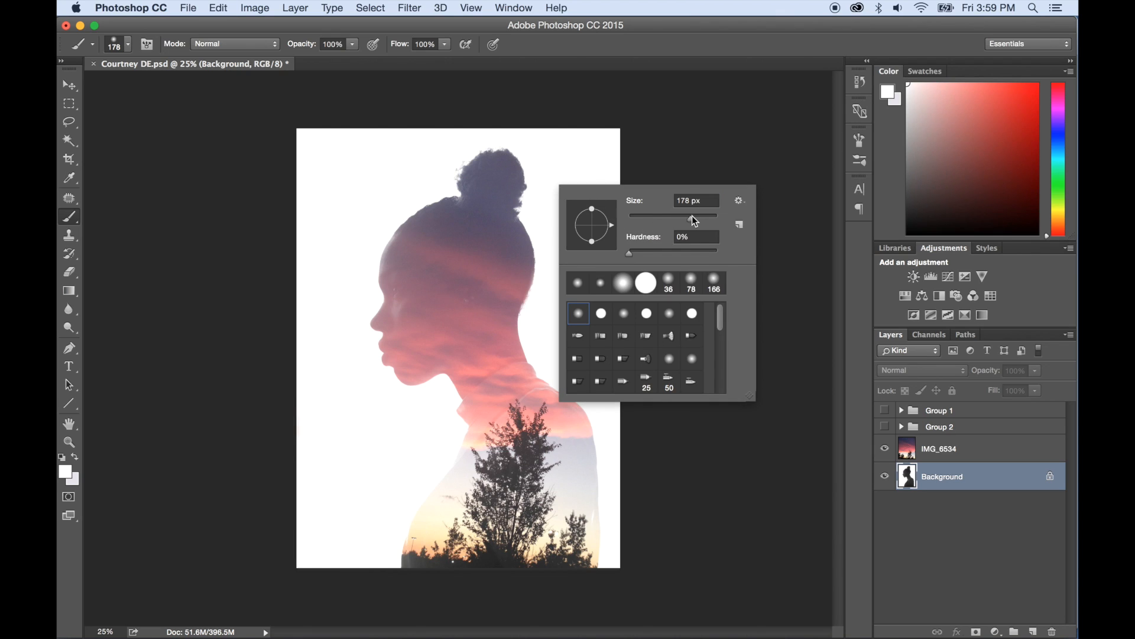
click(536, 189)
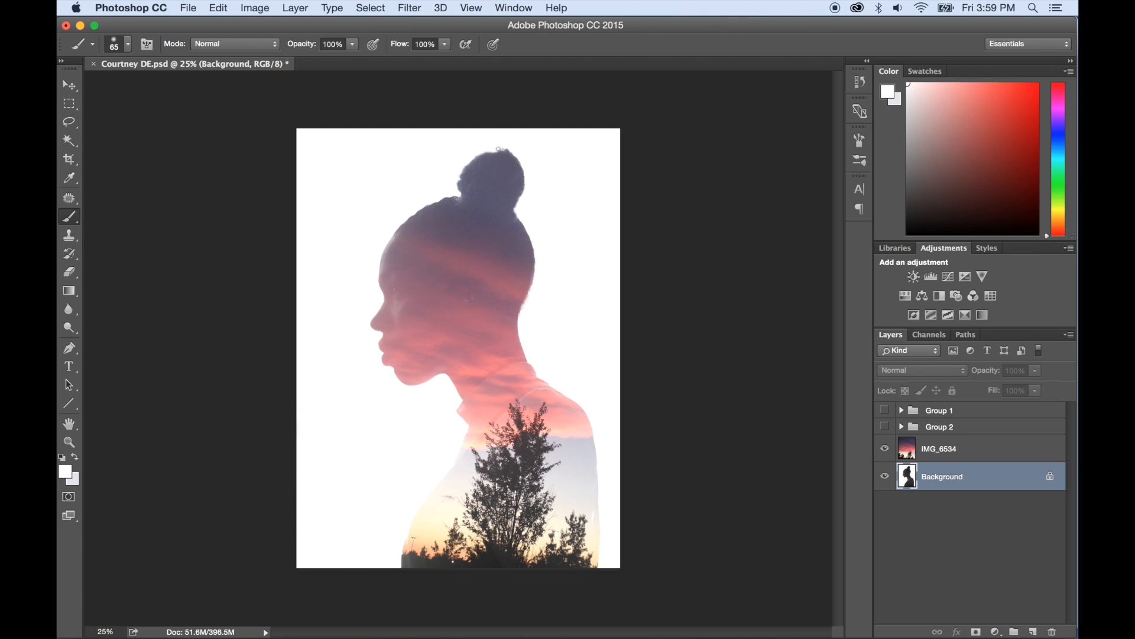
drag(514, 154, 493, 148)
Step: Toggle the IMG_6534 layer's visibility to check the cleaned-up silhouette, and select that layer
click(885, 449)
click(884, 449)
click(976, 454)
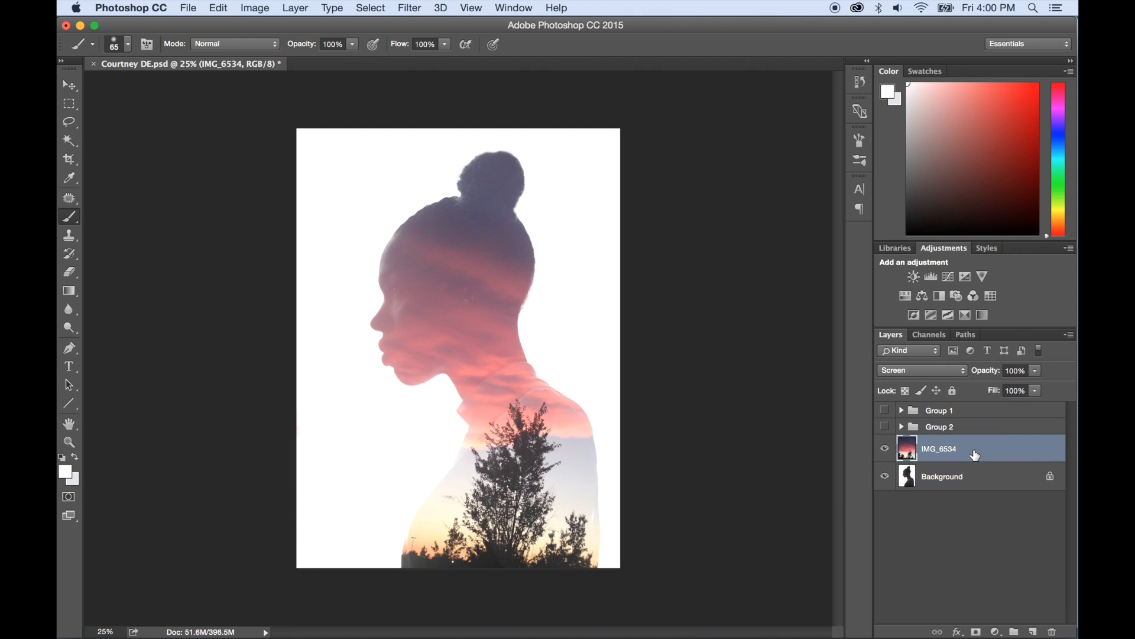
Step: Select the Background layer and set the foreground color to black (000000)
click(950, 479)
click(66, 473)
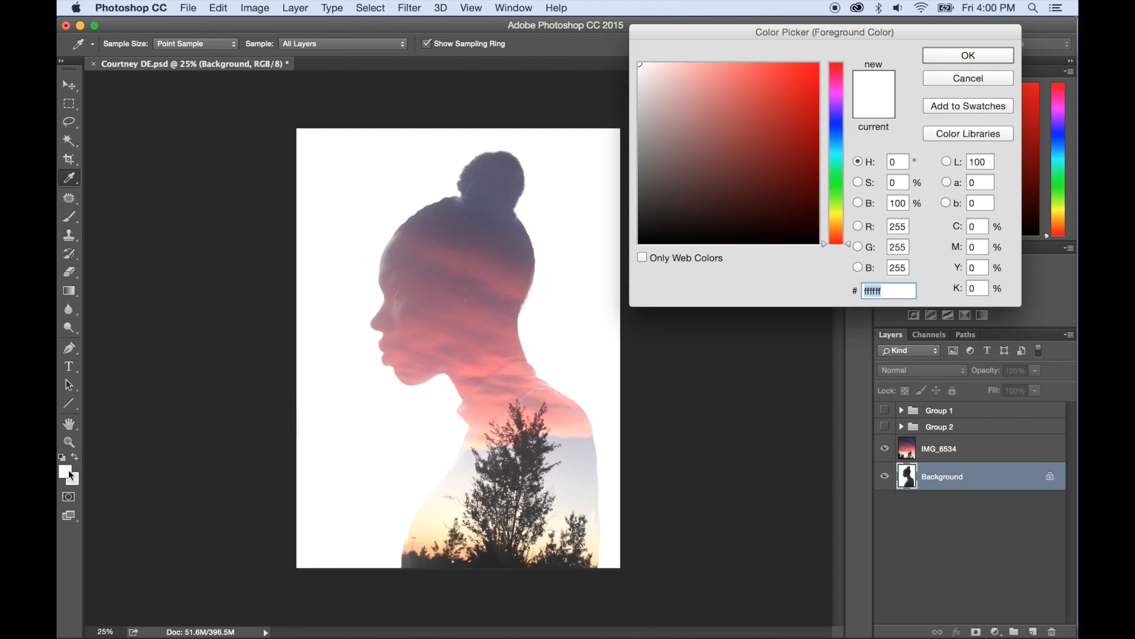
drag(726, 201, 594, 293)
click(968, 55)
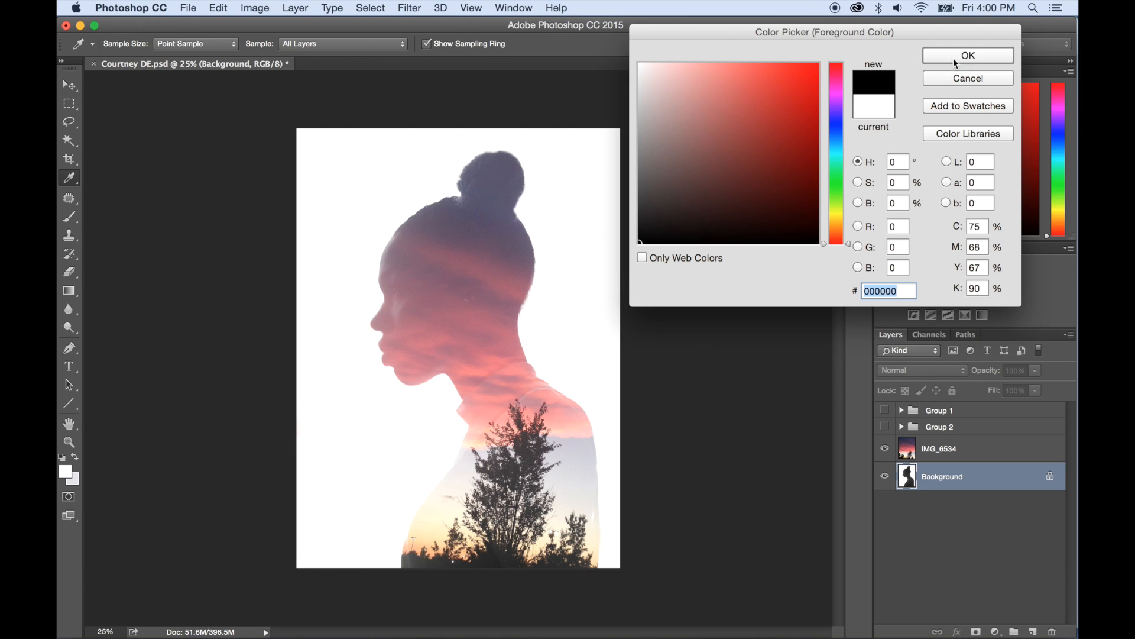
Step: Touch up the silhouette's lower back edge with a 105 px black brush at 51% opacity, and return the brush opacity to 100%
key(b)
right_click(750, 246)
click(495, 86)
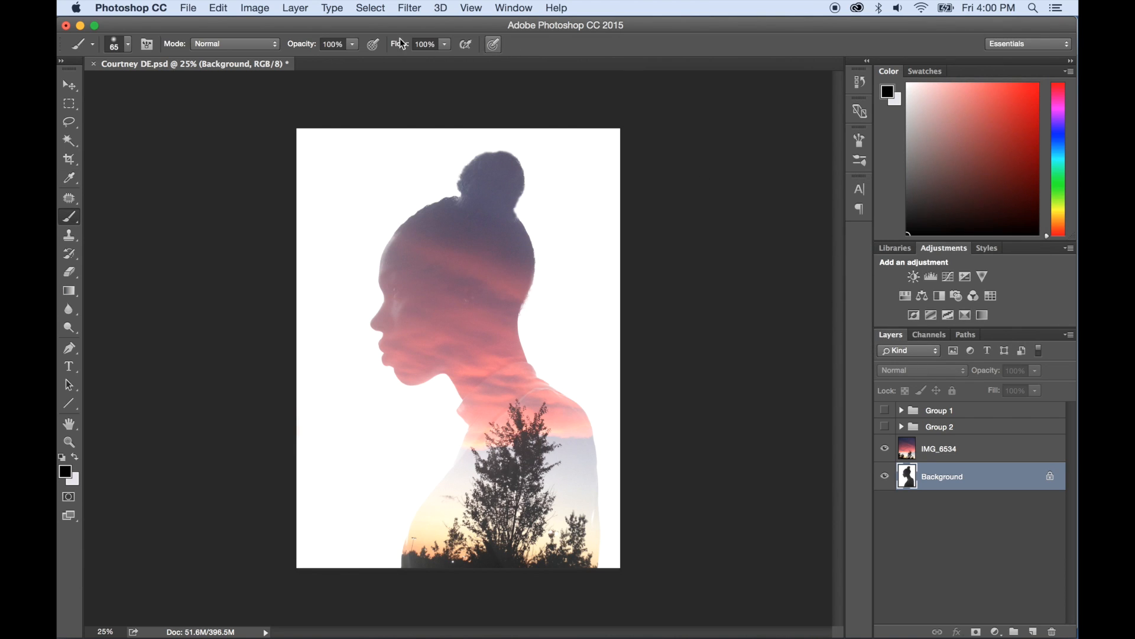
click(352, 45)
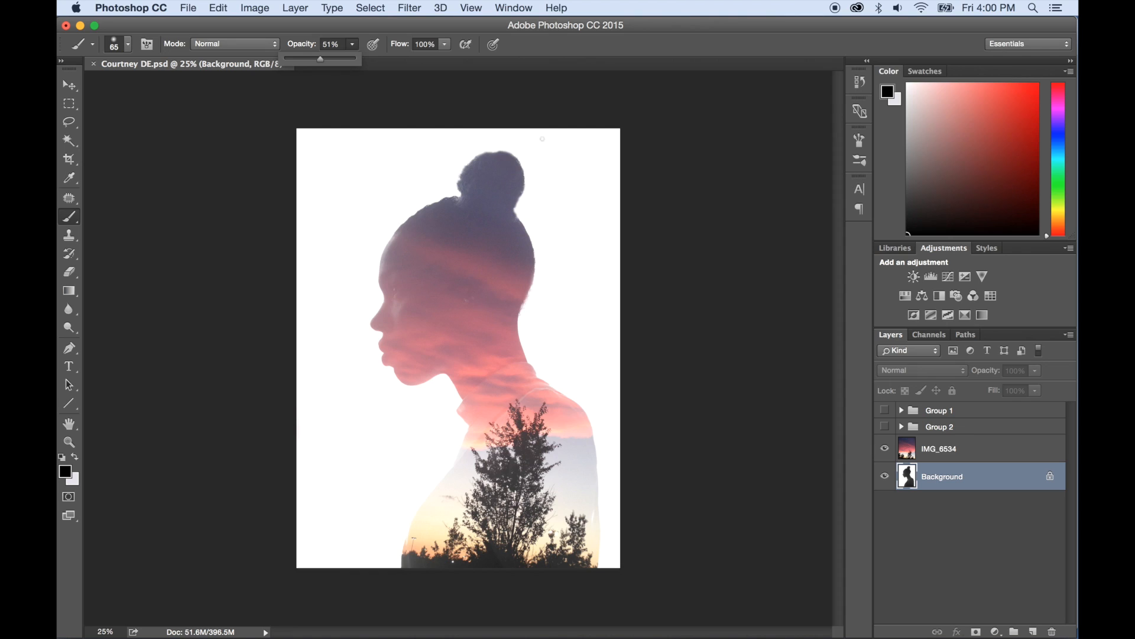
right_click(580, 144)
drag(680, 176, 696, 178)
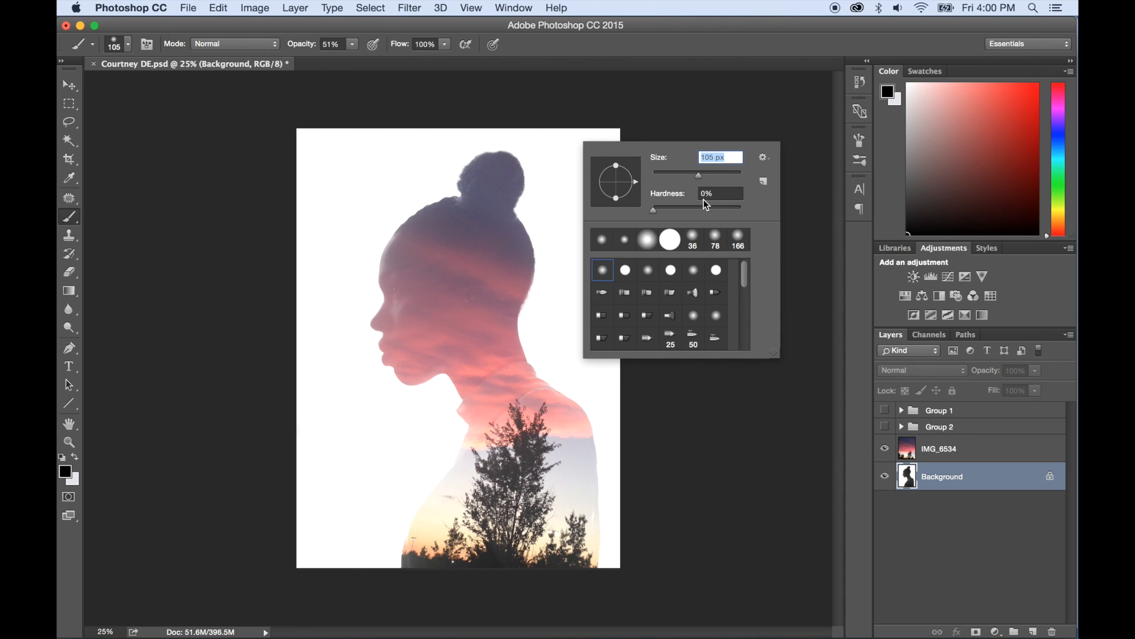
click(592, 521)
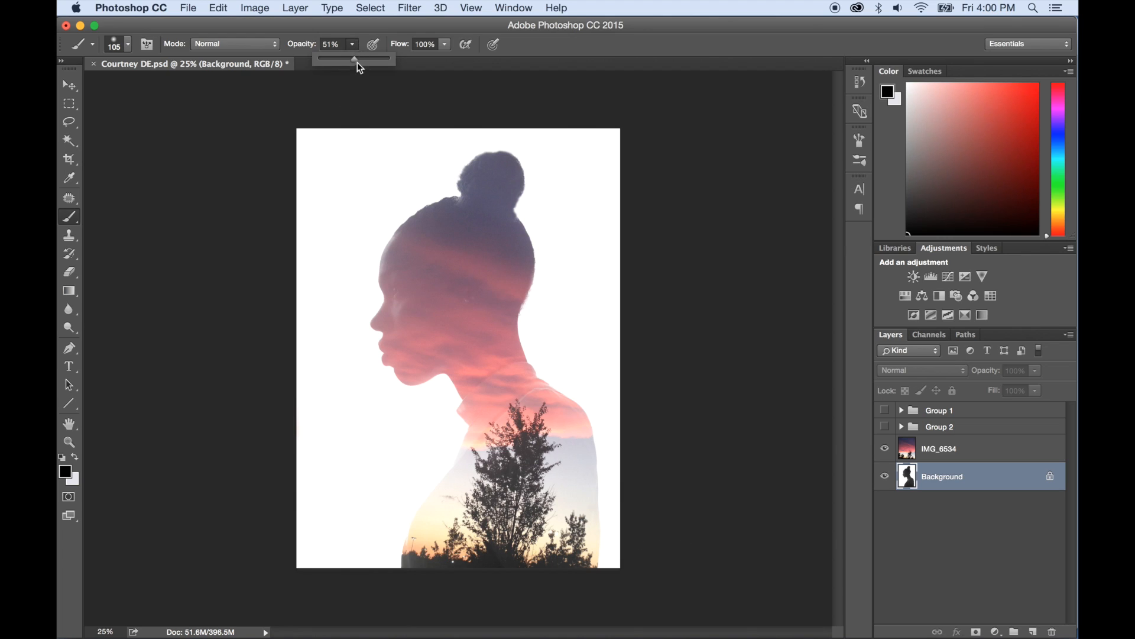
click(590, 525)
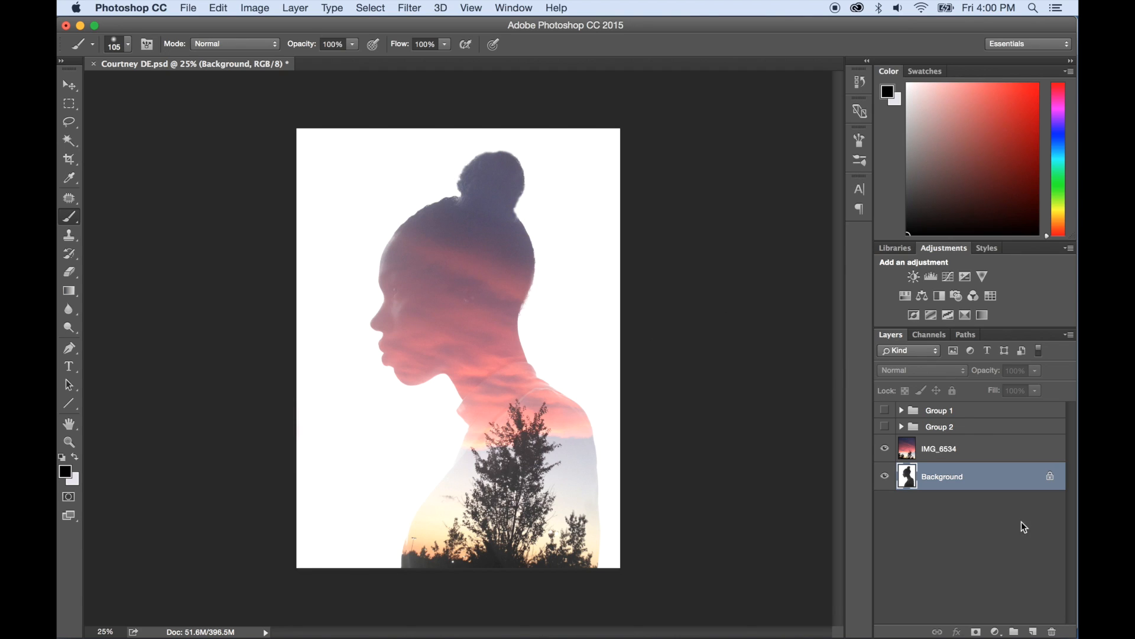
Step: Deselect the Background layer and add a Gradient Map adjustment layer above all the layers
click(1020, 562)
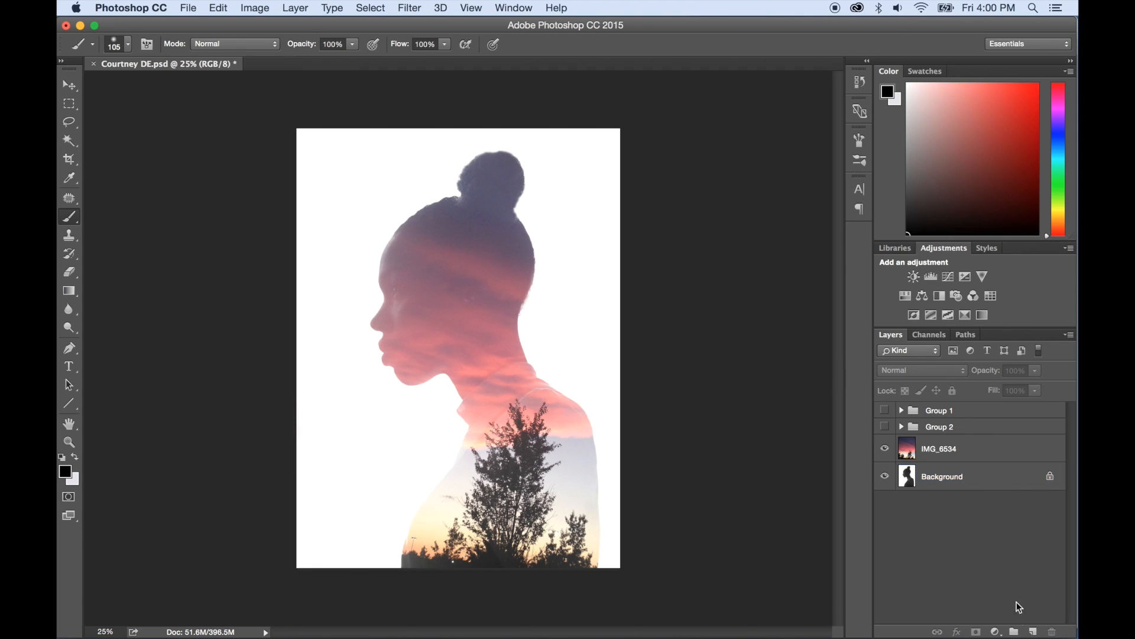
click(997, 634)
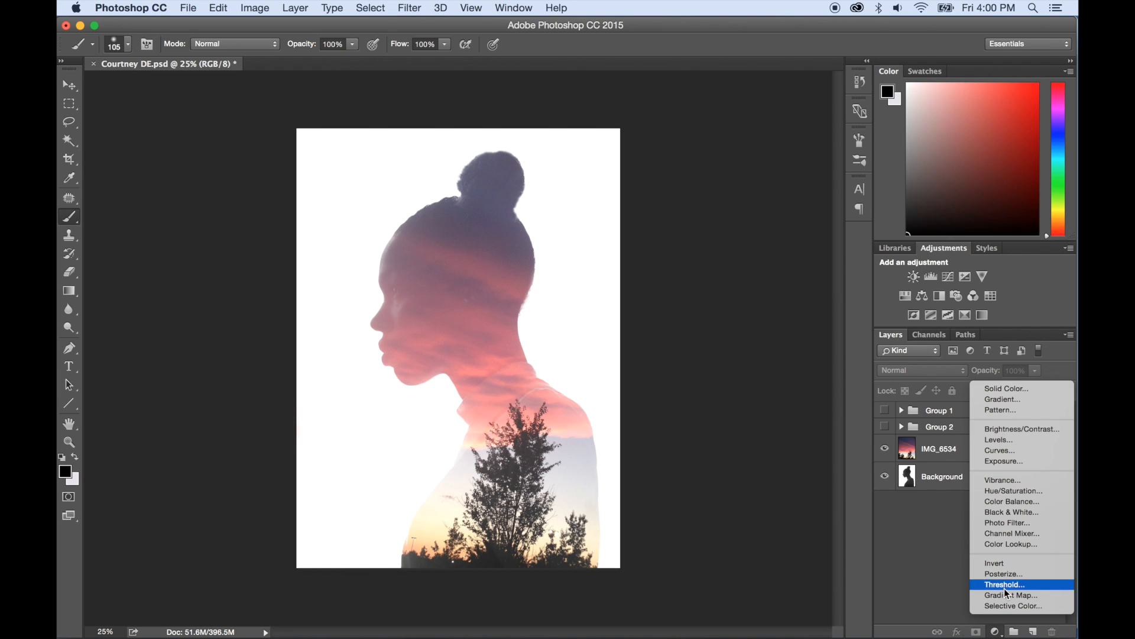
click(1005, 596)
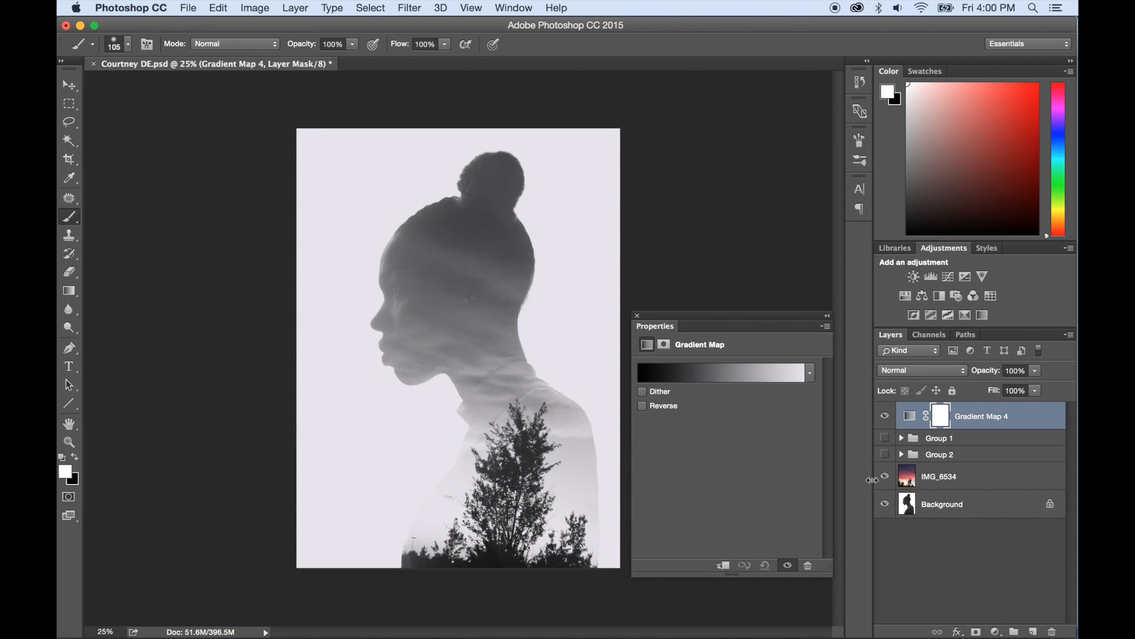
Step: Open the gradient map's gradient for editing and append the Photographic Toning gradients to the presets
click(770, 373)
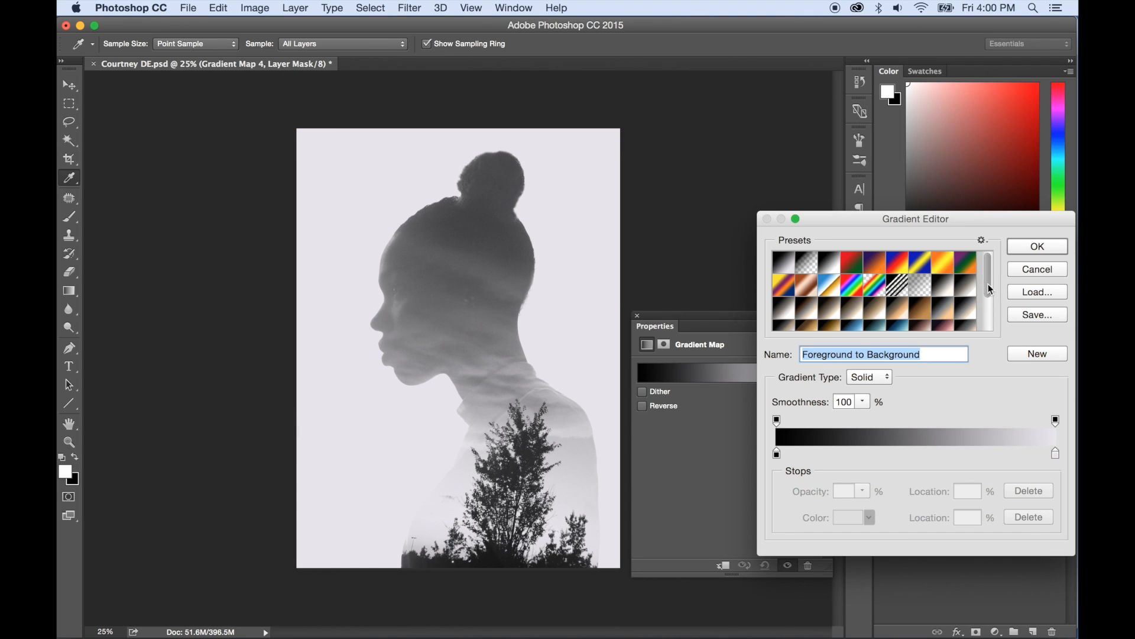
scroll(989, 293, down, 3)
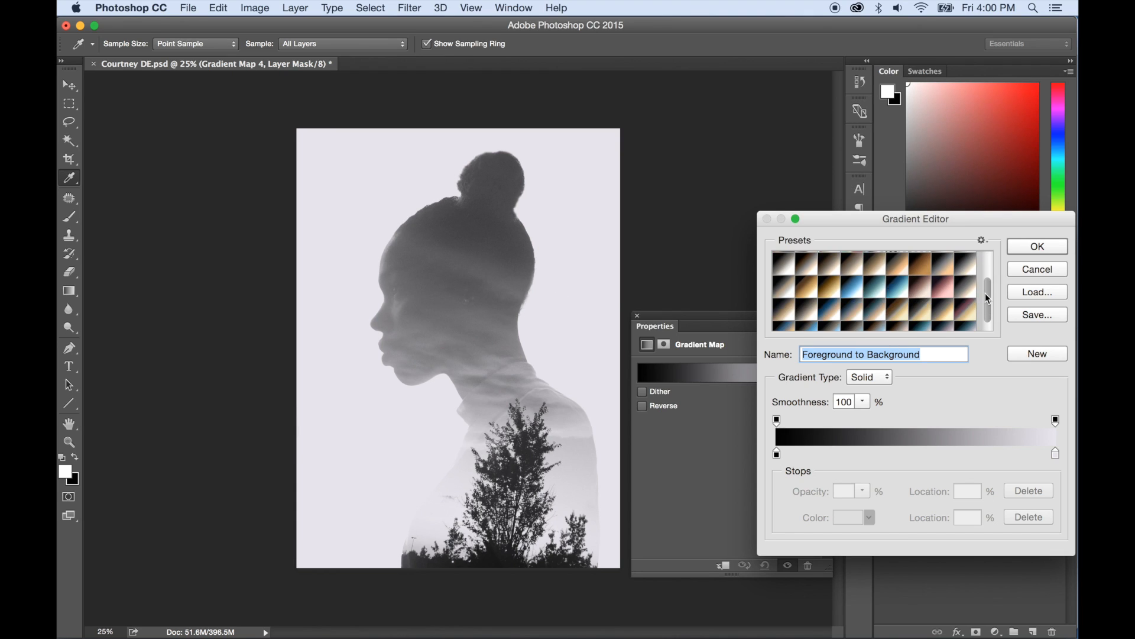
drag(989, 299, 989, 265)
click(983, 242)
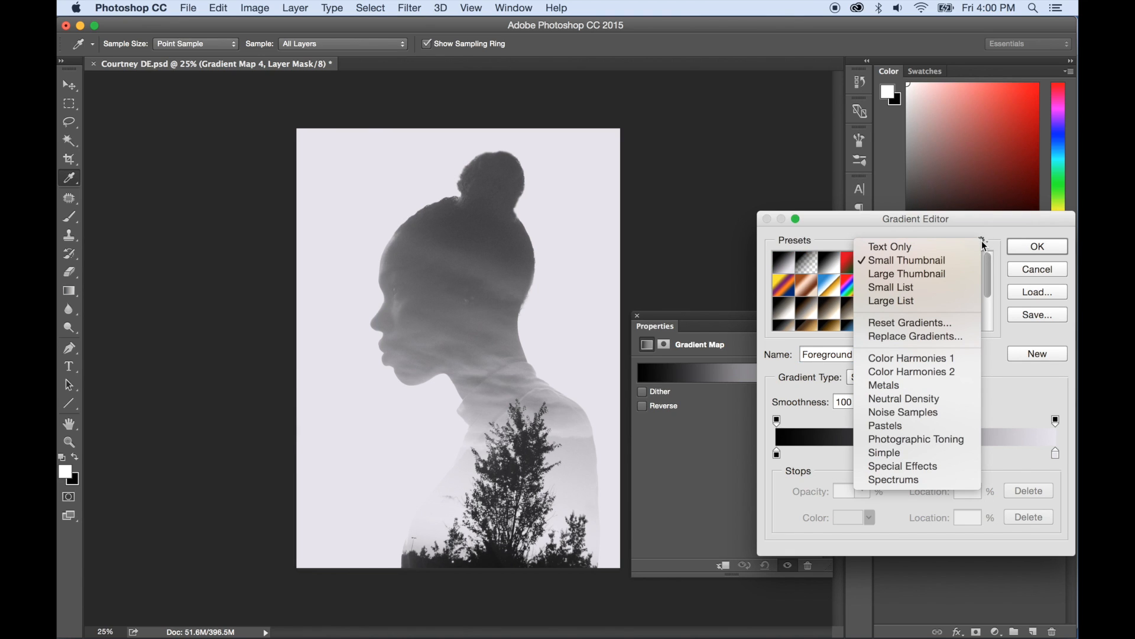
click(985, 238)
click(984, 238)
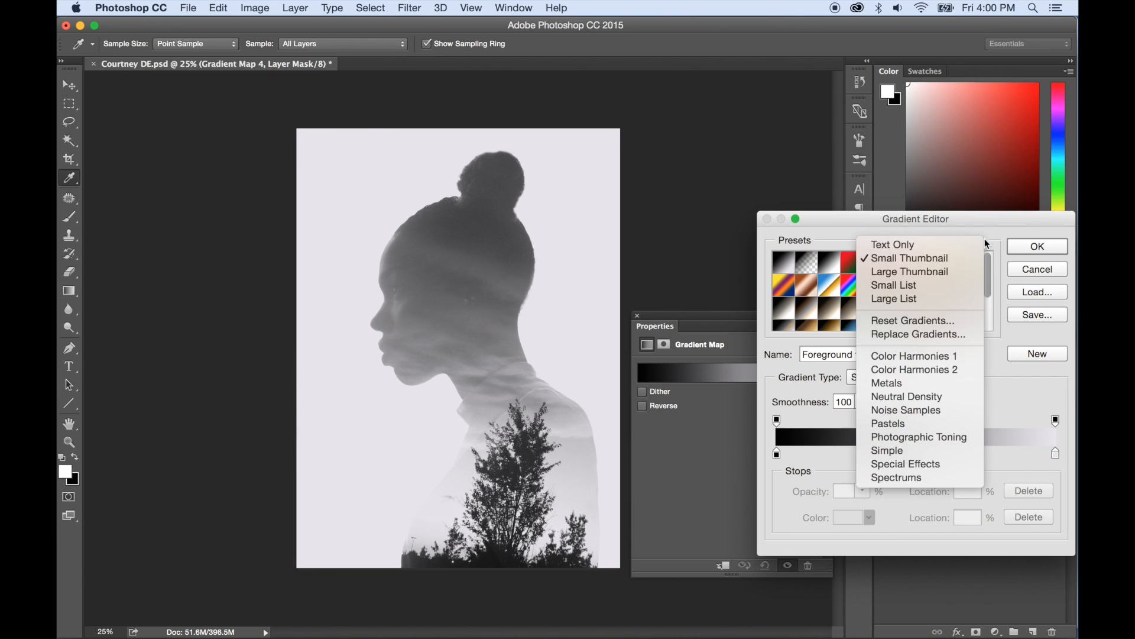
click(913, 440)
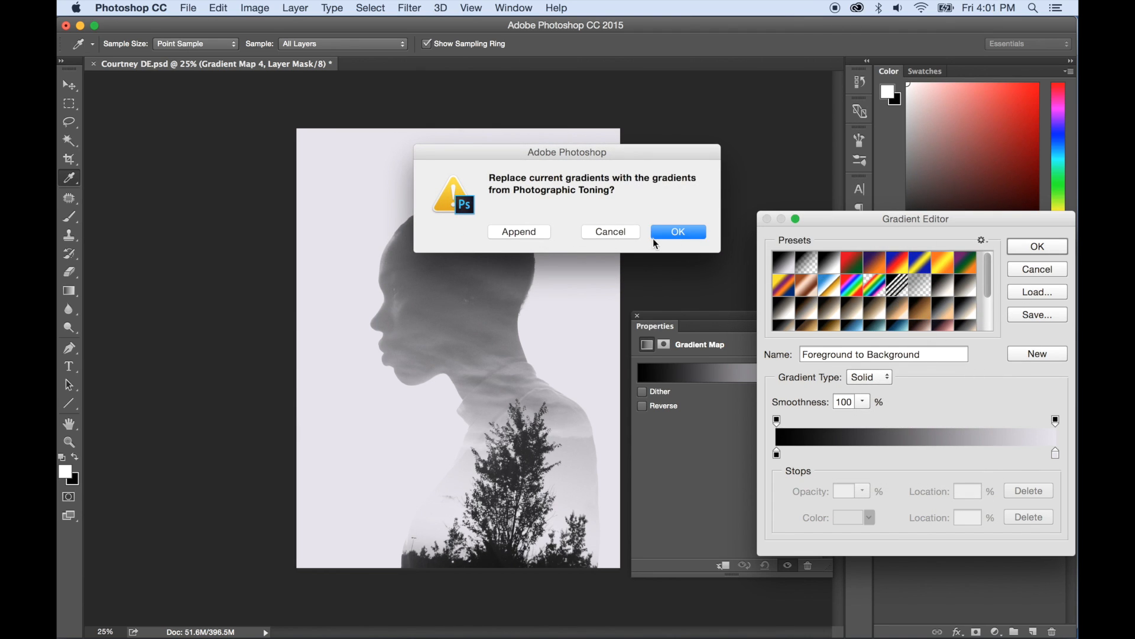
click(530, 232)
Step: Try gradient presets such as Sepia-Blue 1, Sepia-Selenium 3, Copper-Sepia, Sepia Midtones and Violet, Orange on the image
drag(985, 286, 987, 302)
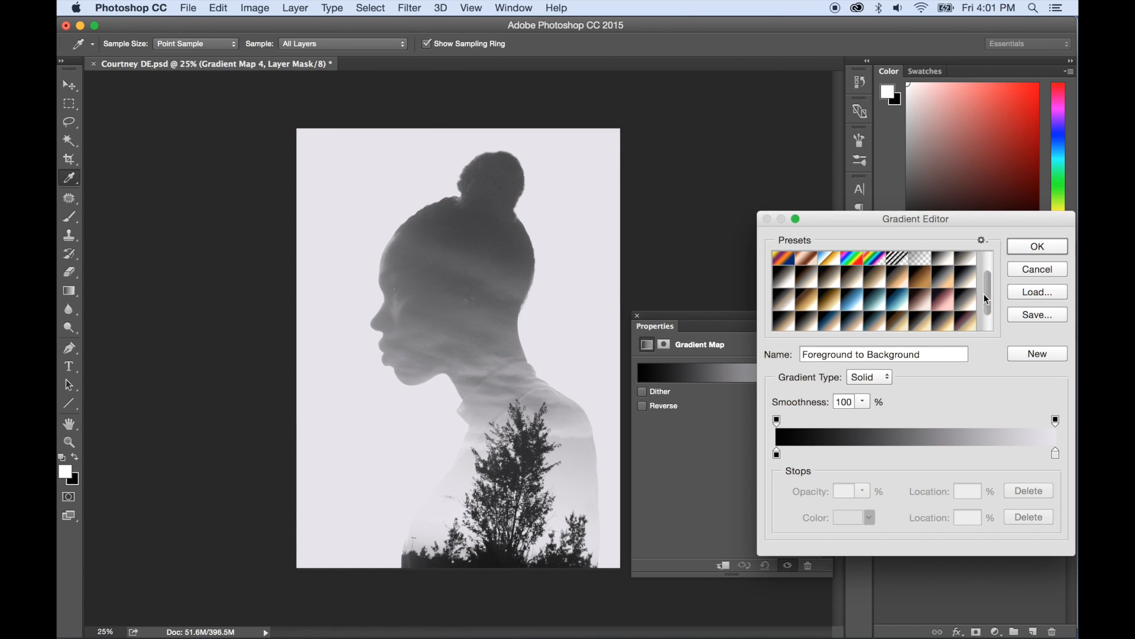
click(945, 299)
click(896, 320)
scroll(887, 318, down, 3)
click(820, 316)
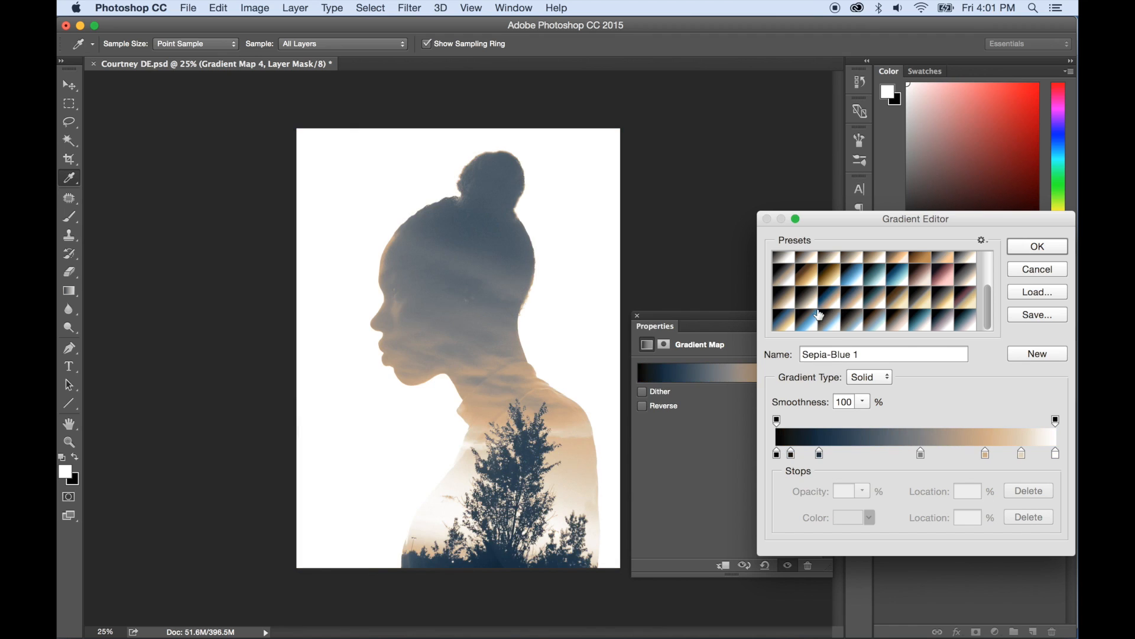
click(822, 325)
click(809, 309)
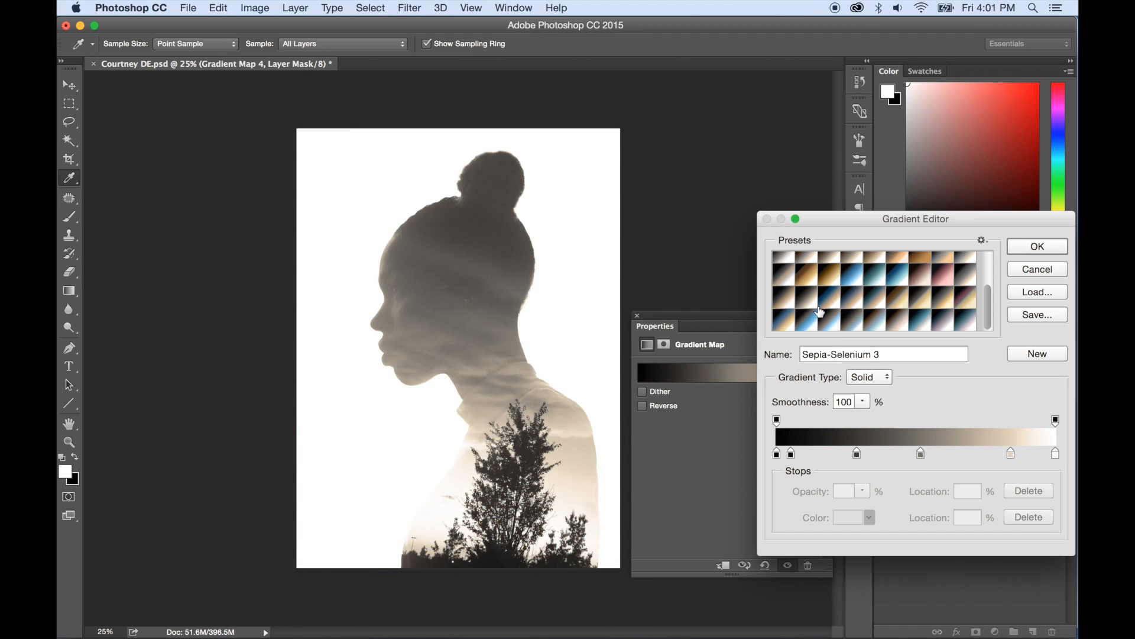
click(949, 322)
click(896, 323)
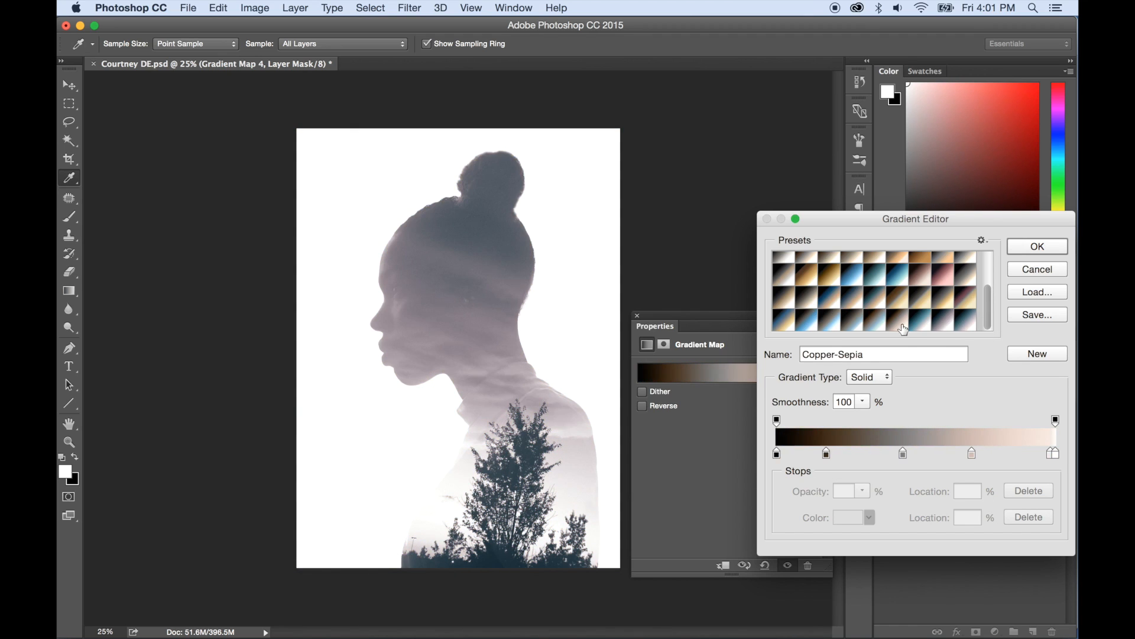
click(777, 286)
scroll(777, 286, up, 5)
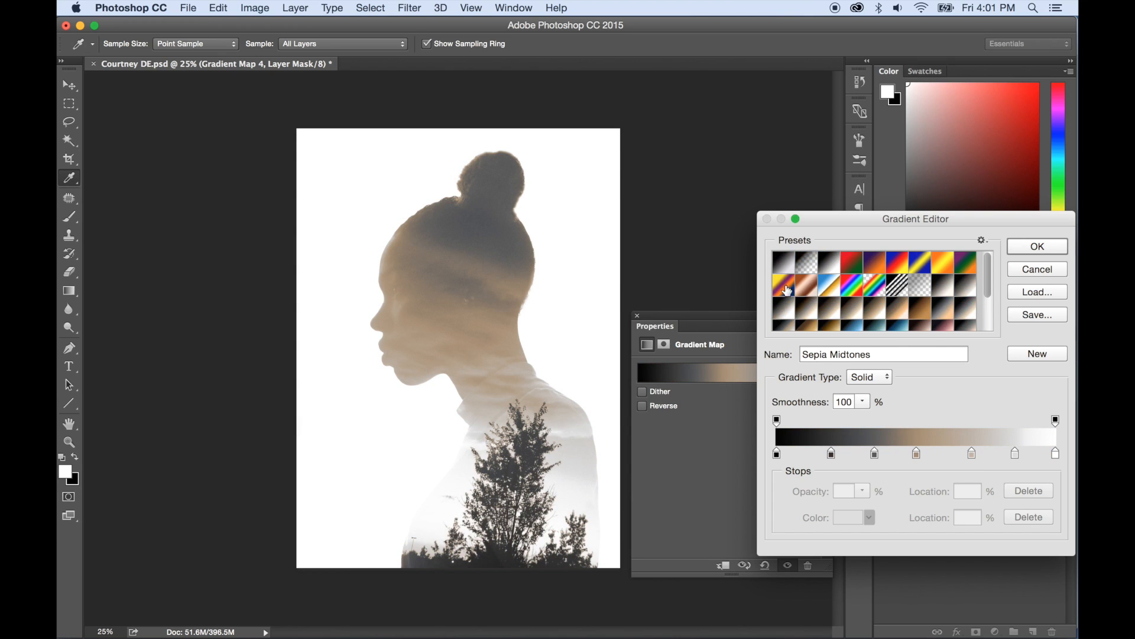
click(855, 264)
click(878, 263)
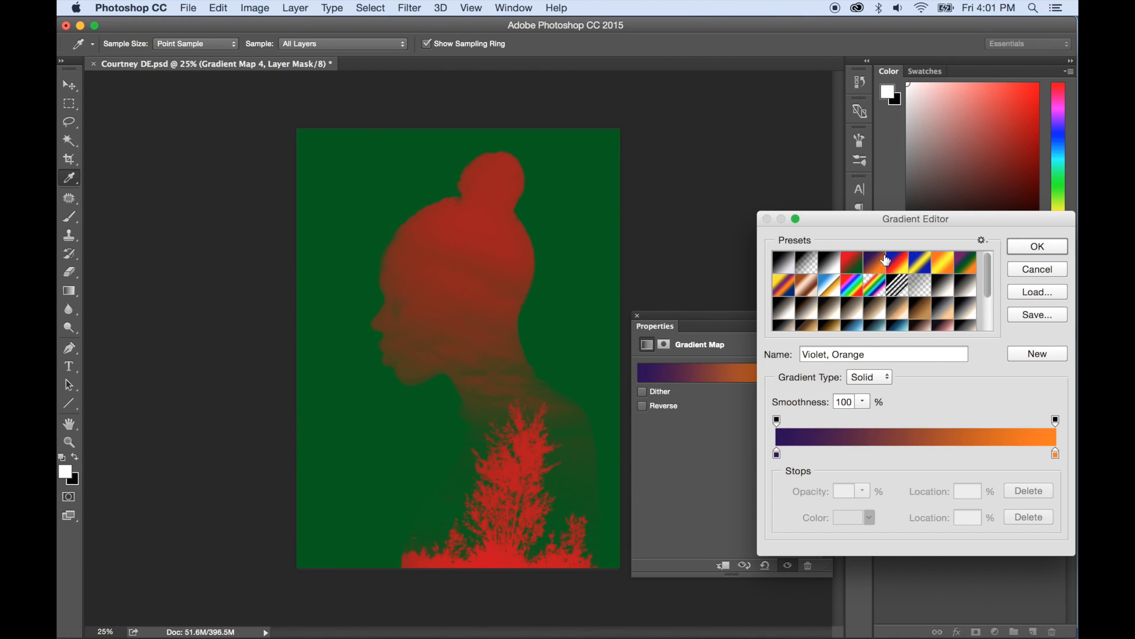
click(922, 264)
click(893, 308)
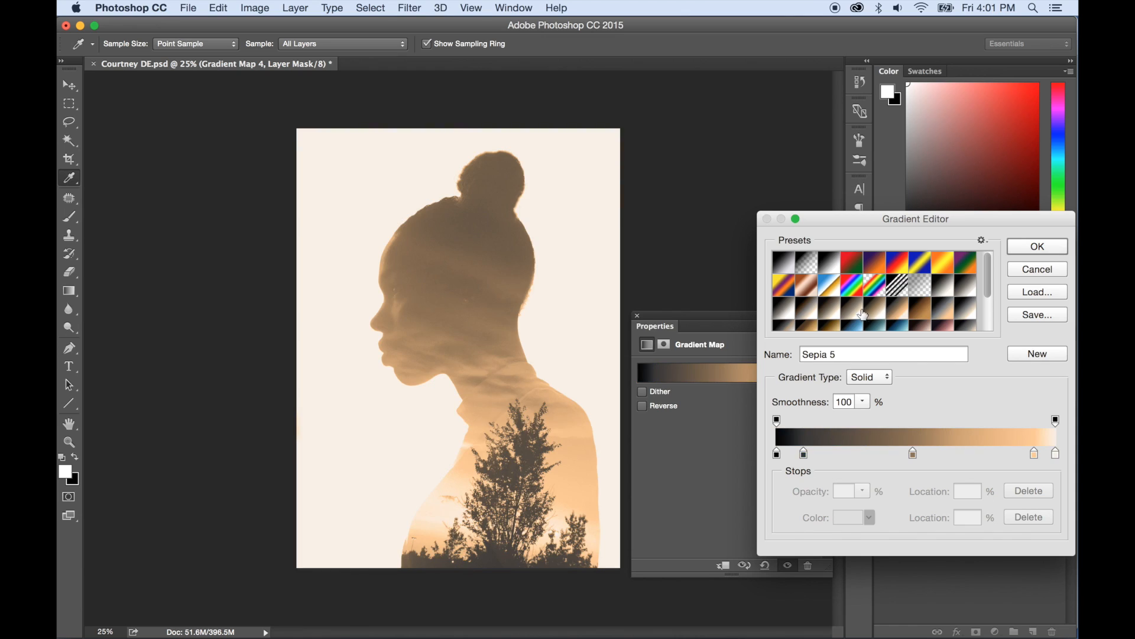
Step: Apply the Platinum gradient preset to the gradient map and accept the gradient
click(945, 293)
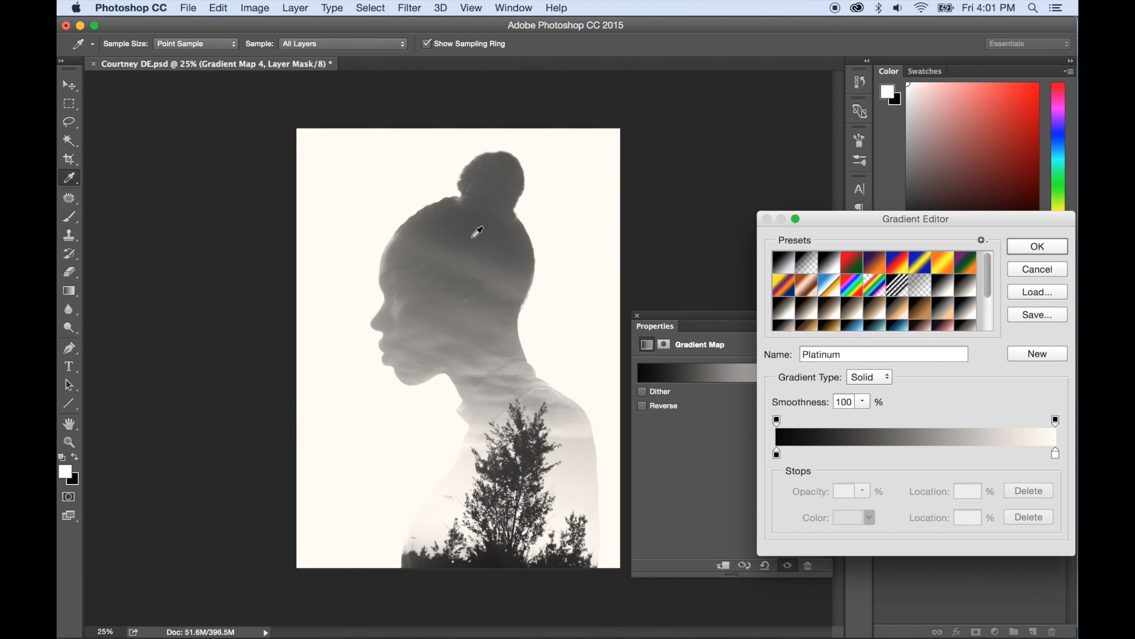
click(1039, 249)
key(b)
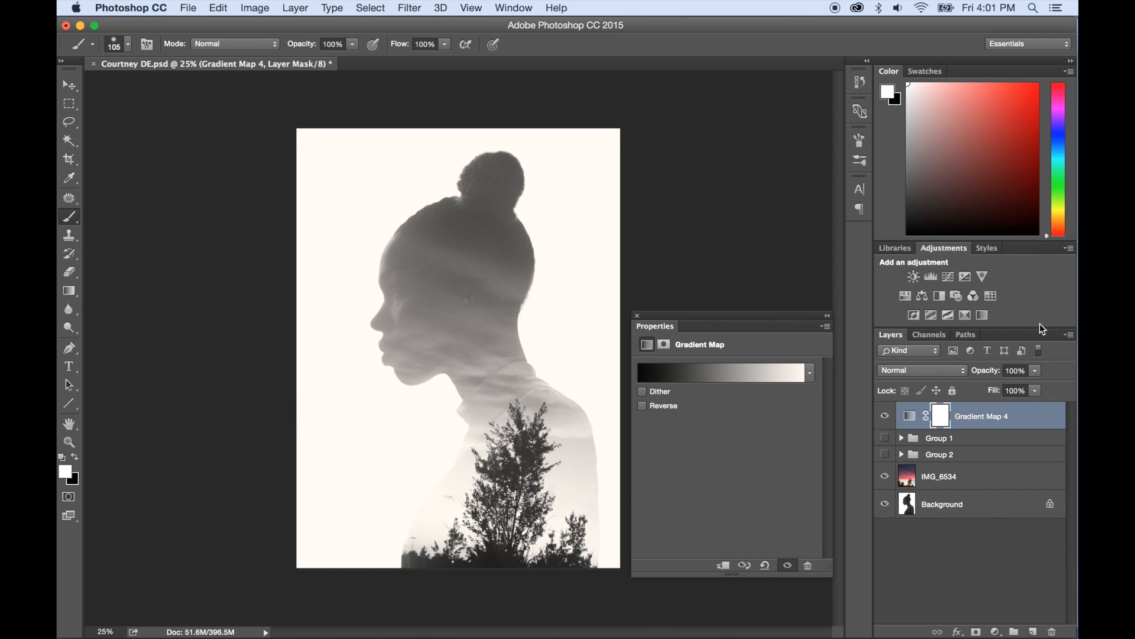
Step: Add a Curves adjustment layer above the gradient map, lowering the shadows slightly and anchoring the highlights with a second curve point
click(991, 551)
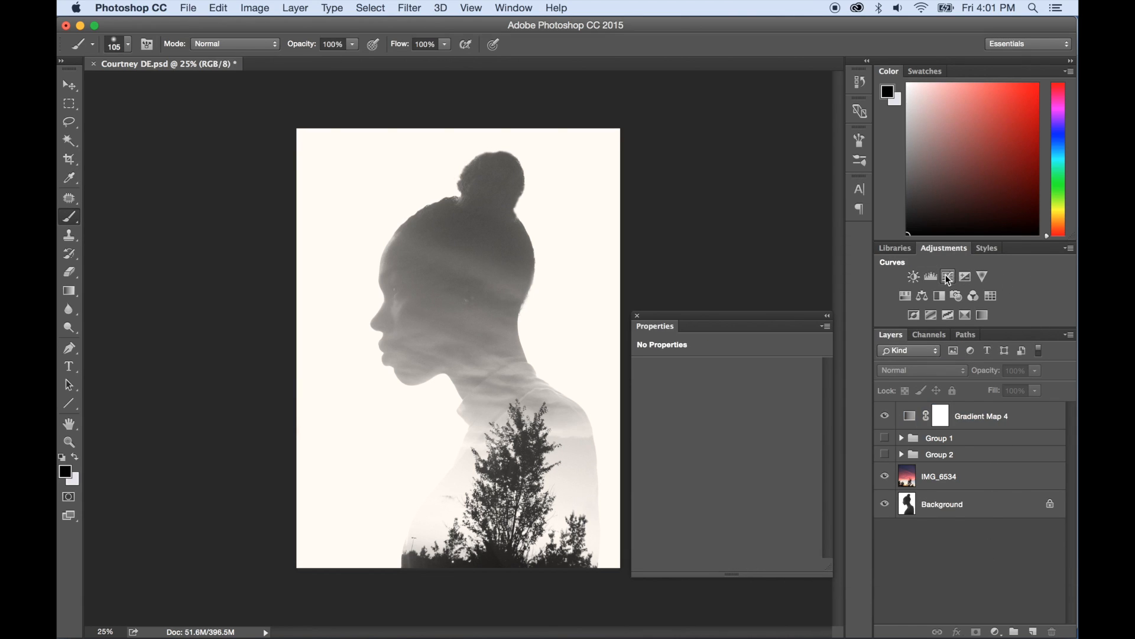
click(949, 276)
drag(703, 510, 703, 512)
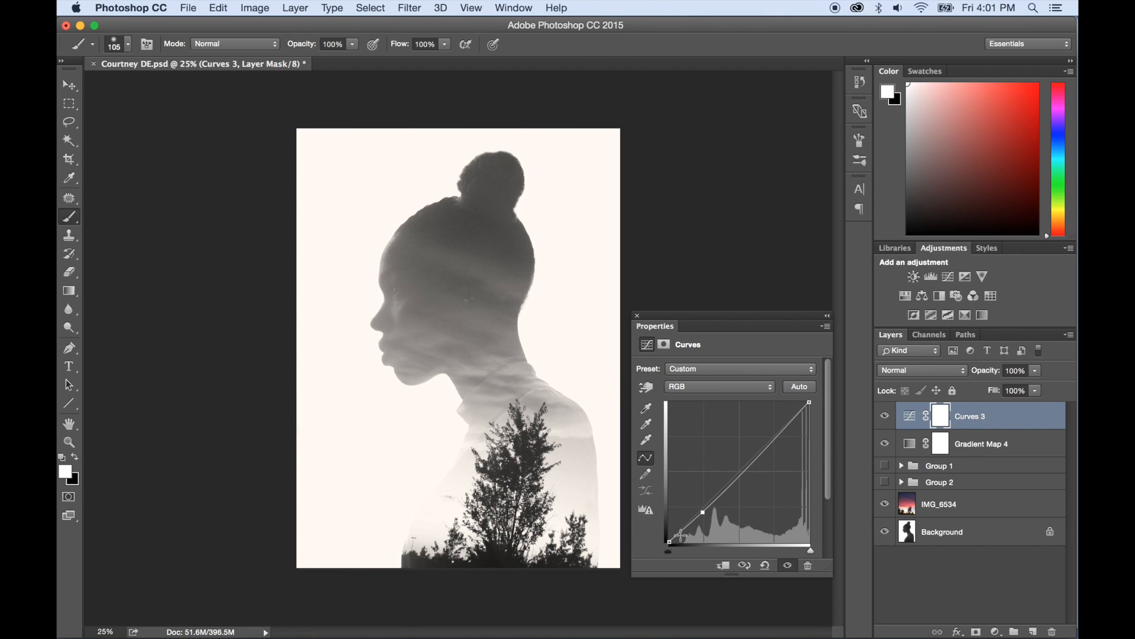
mouse_move(671, 542)
mouse_down()
mouse_move(672, 498)
mouse_move(669, 542)
mouse_up()
drag(767, 447, 776, 437)
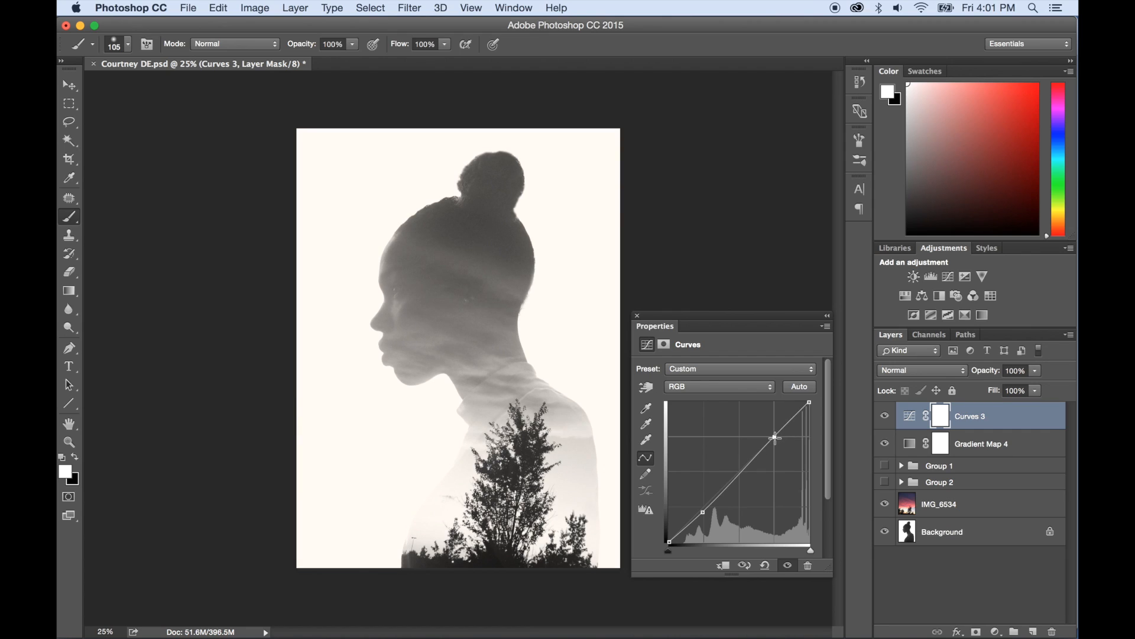
click(638, 316)
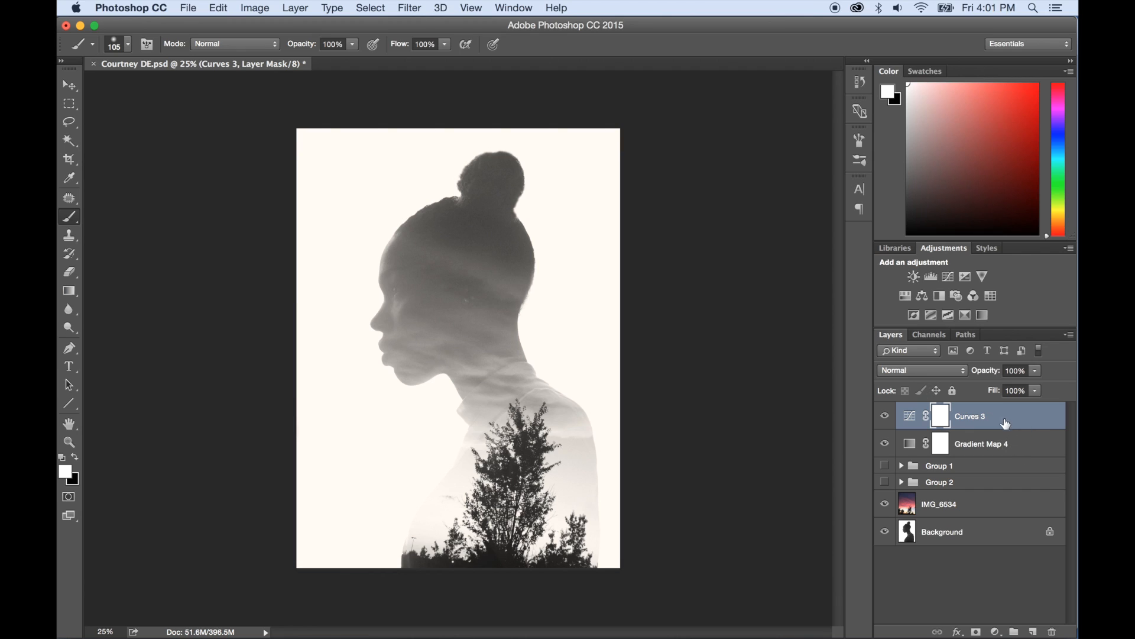